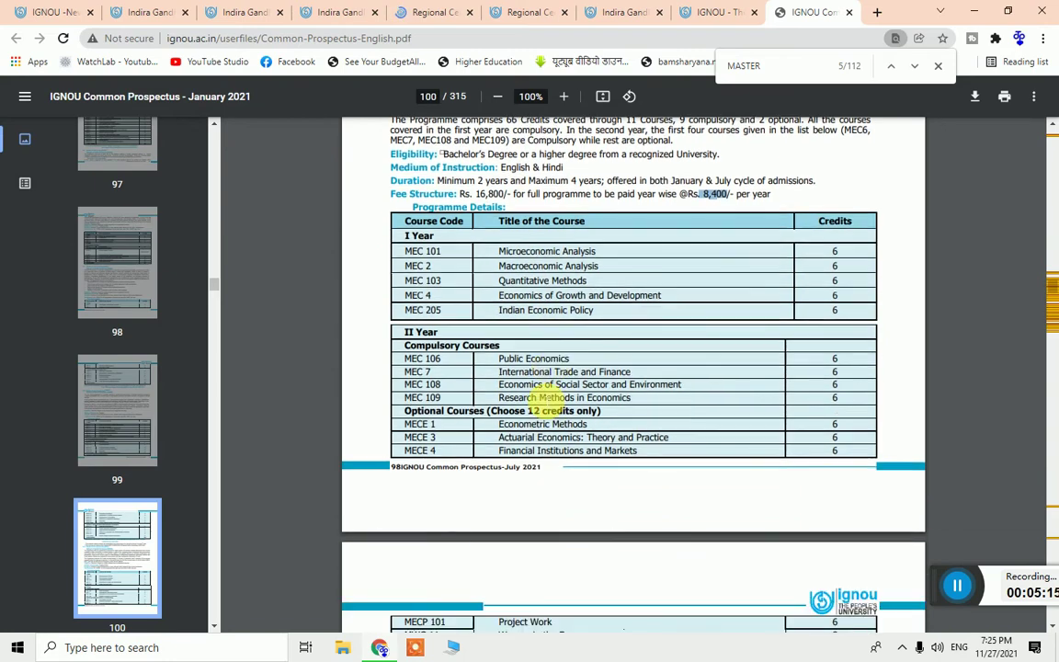
Review the second-year compulsory and optional economics courses in the prospectus, continuing to the Public Administration programme.
scroll(546, 402, down, 1)
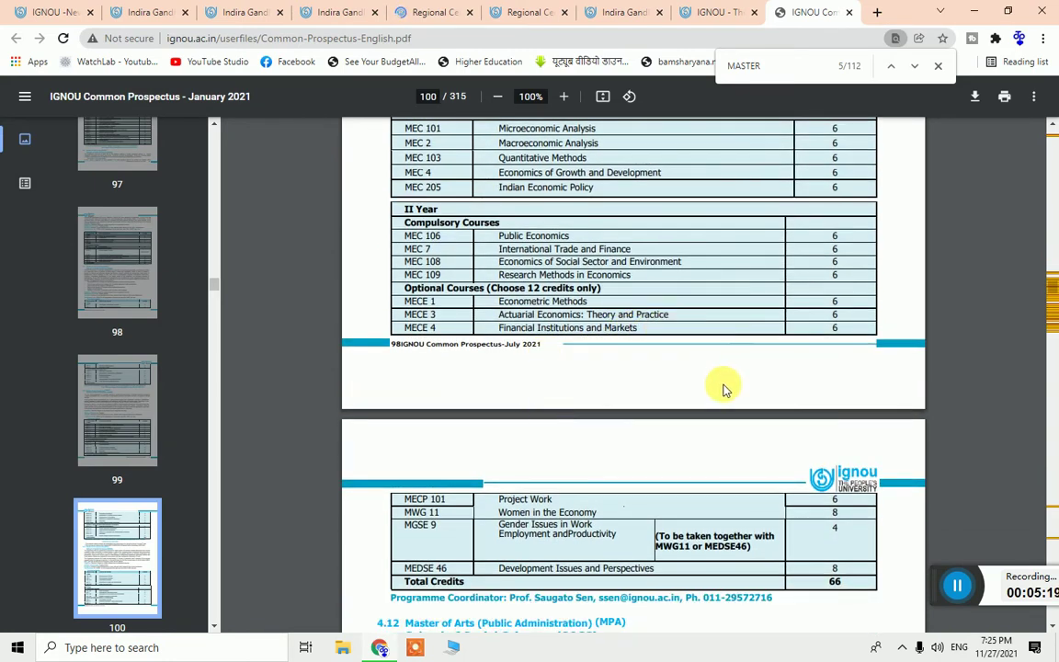
scroll(723, 389, down, 2)
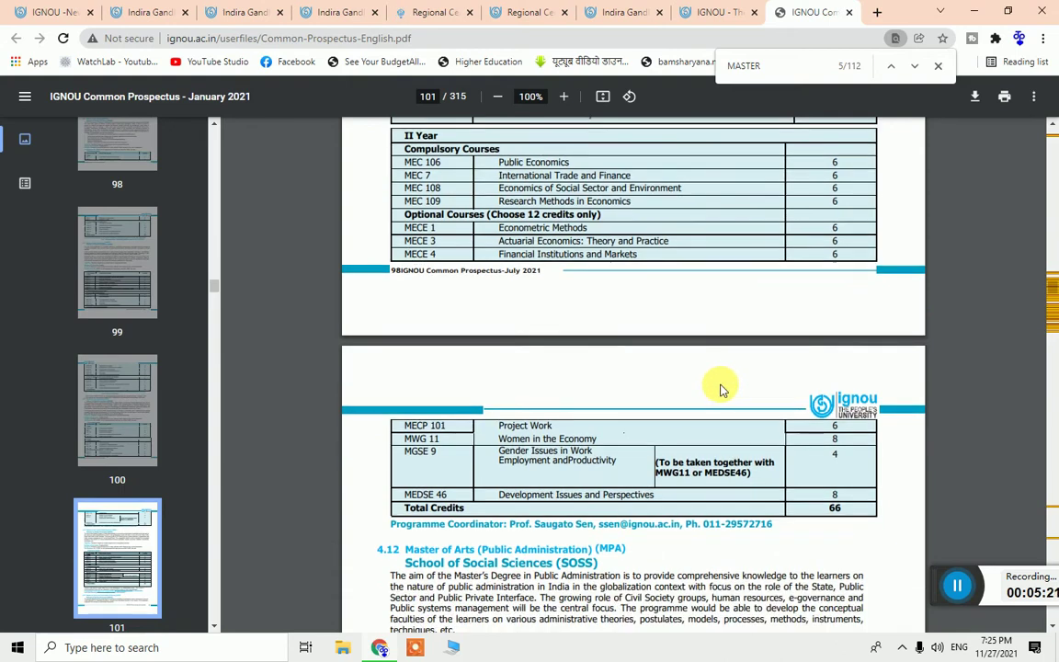
click(426, 10)
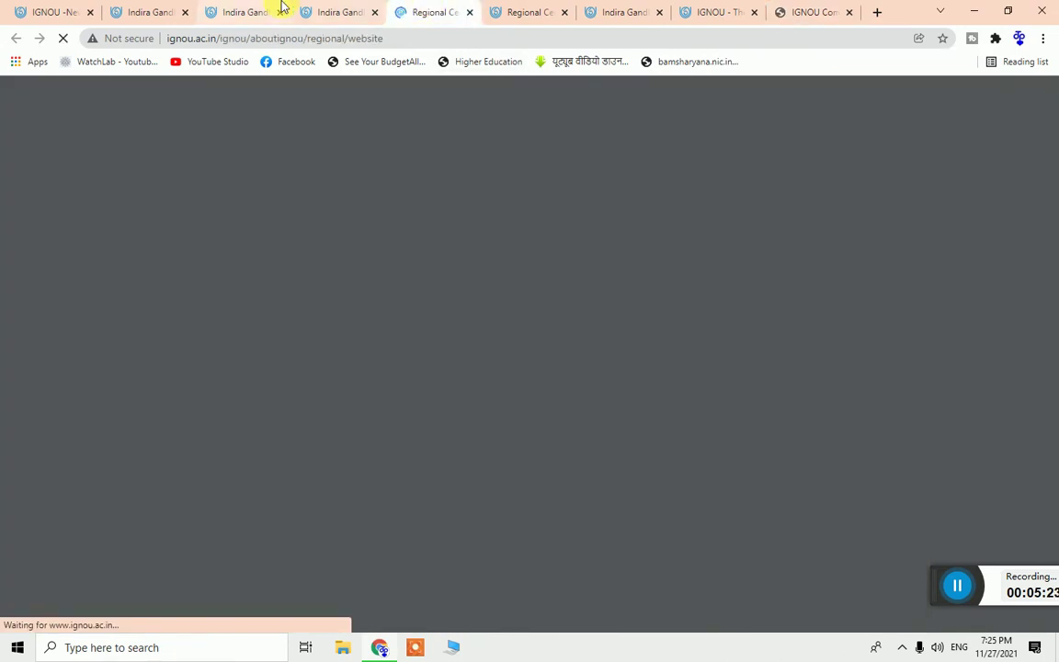
click(237, 7)
click(165, 7)
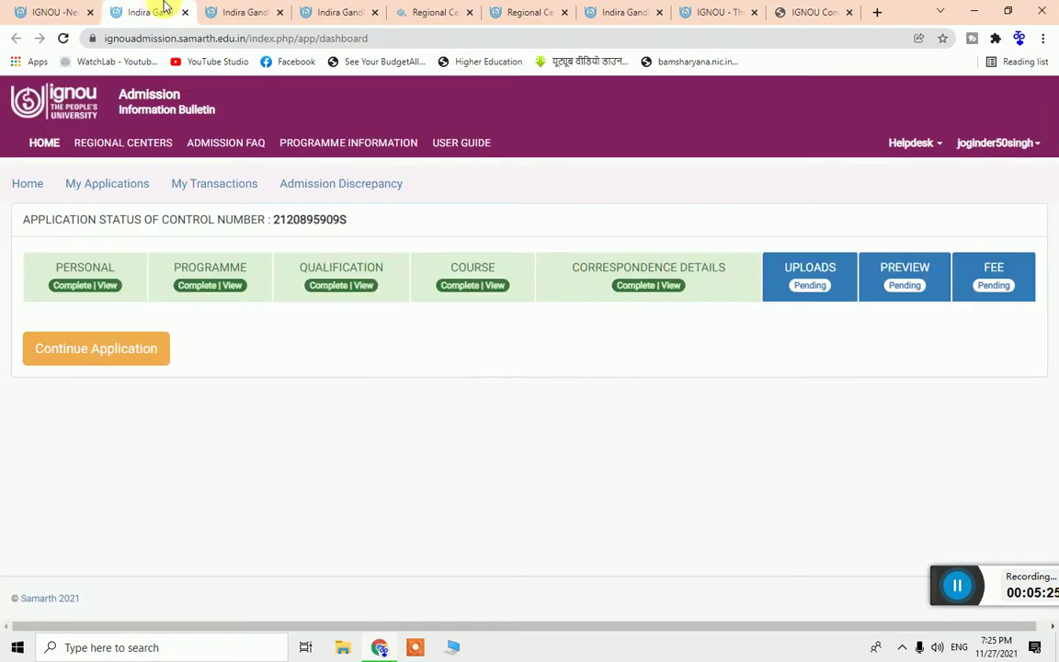
click(238, 10)
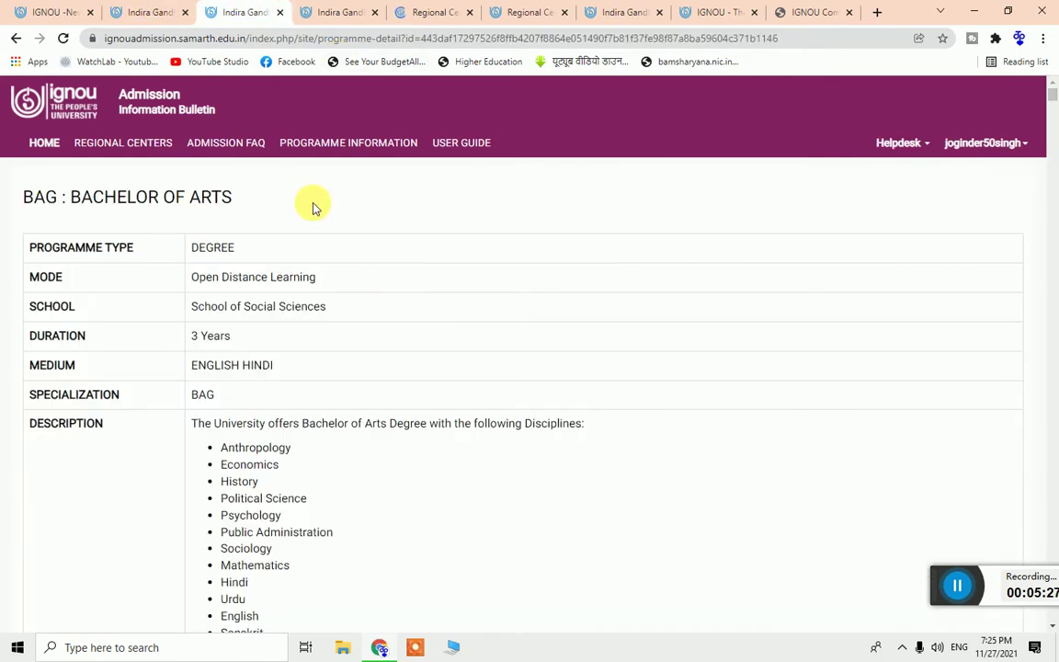
click(27, 143)
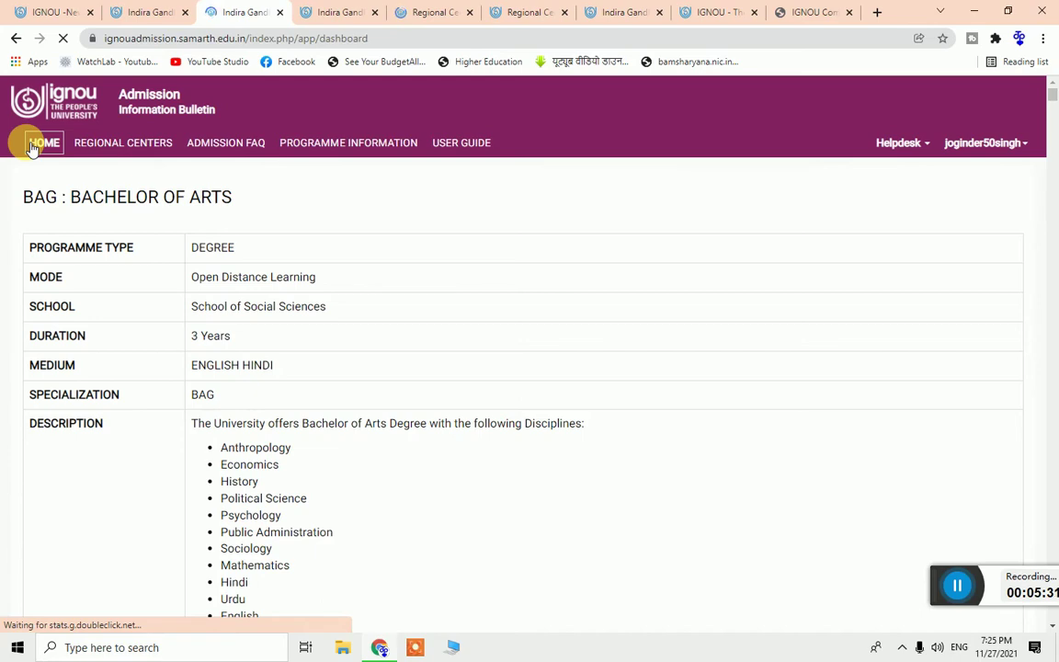
click(336, 15)
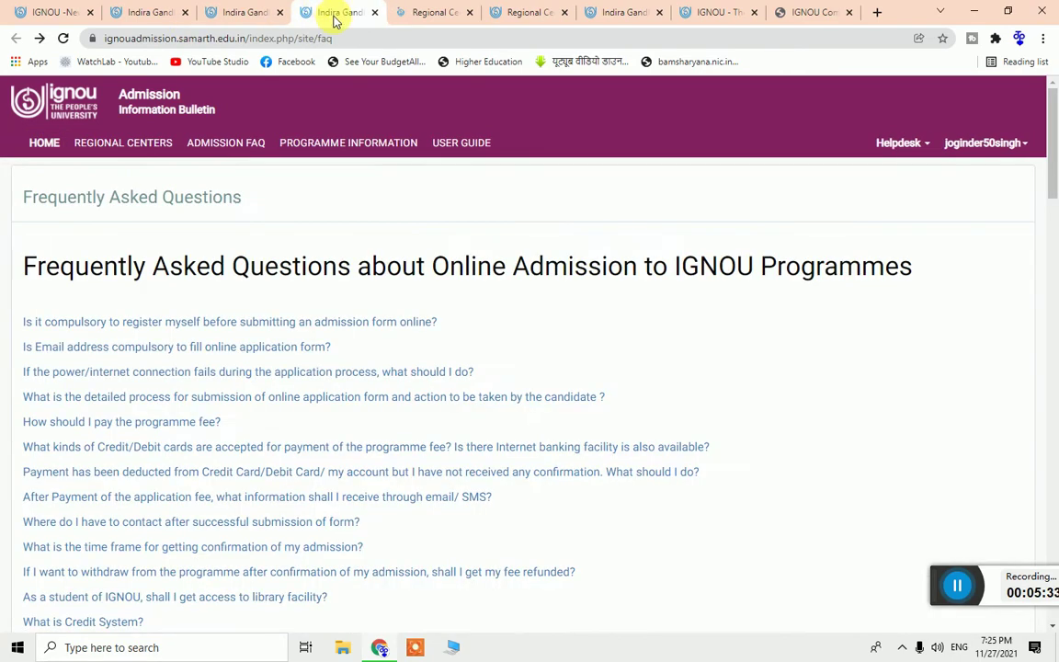
click(449, 9)
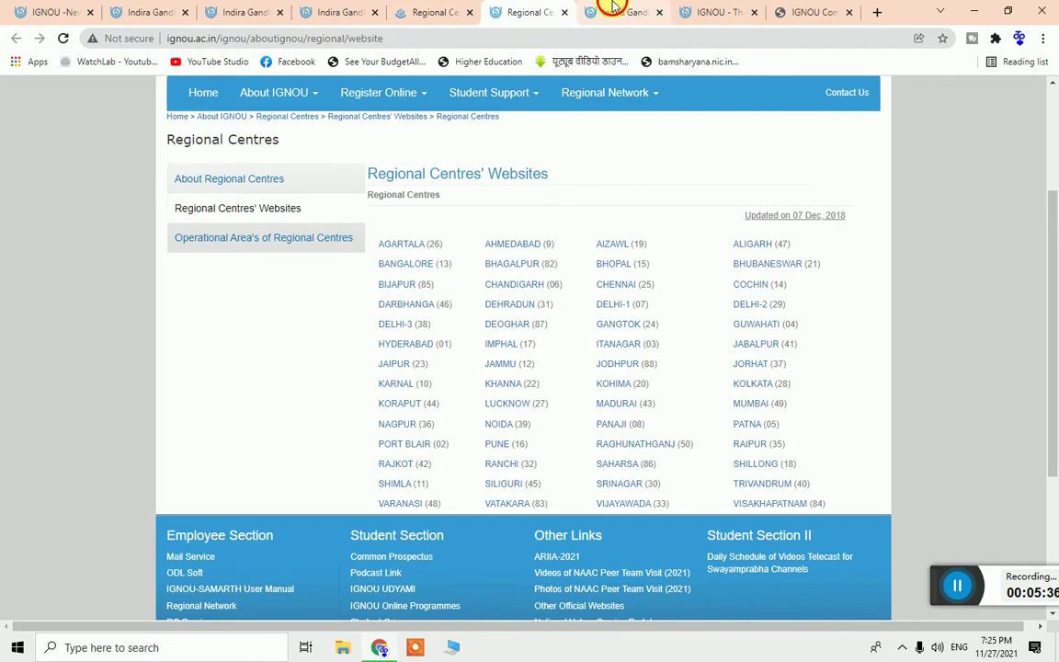
click(615, 8)
click(723, 11)
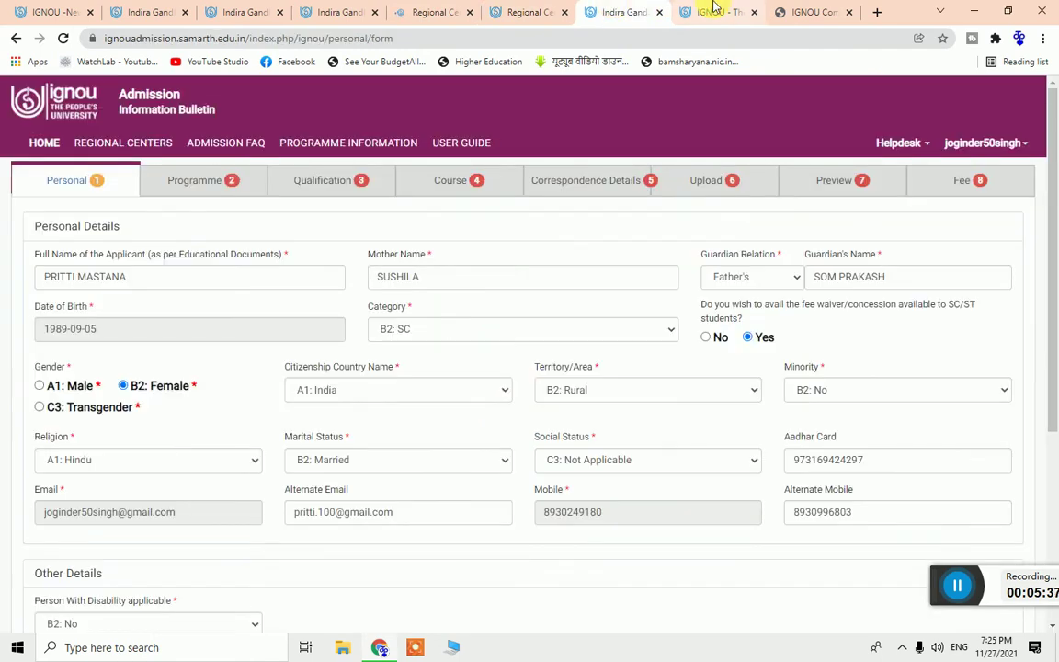
click(811, 10)
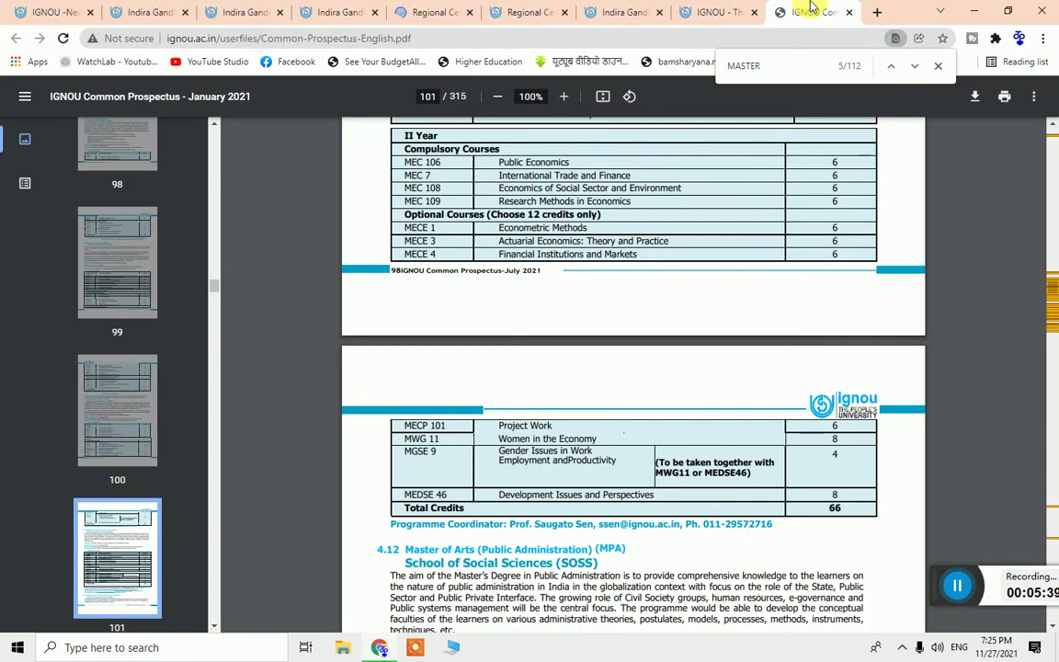
click(143, 11)
Open the Fresh Admission portal from the IGNOU news page and sign out of the current account.
click(57, 8)
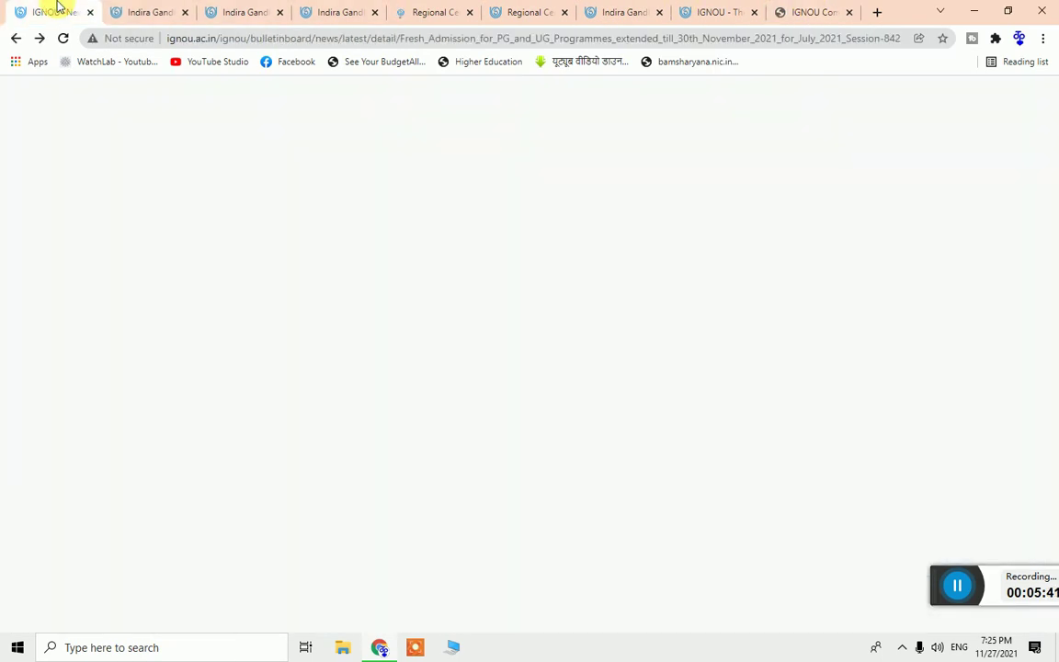
mouse_move(382, 243)
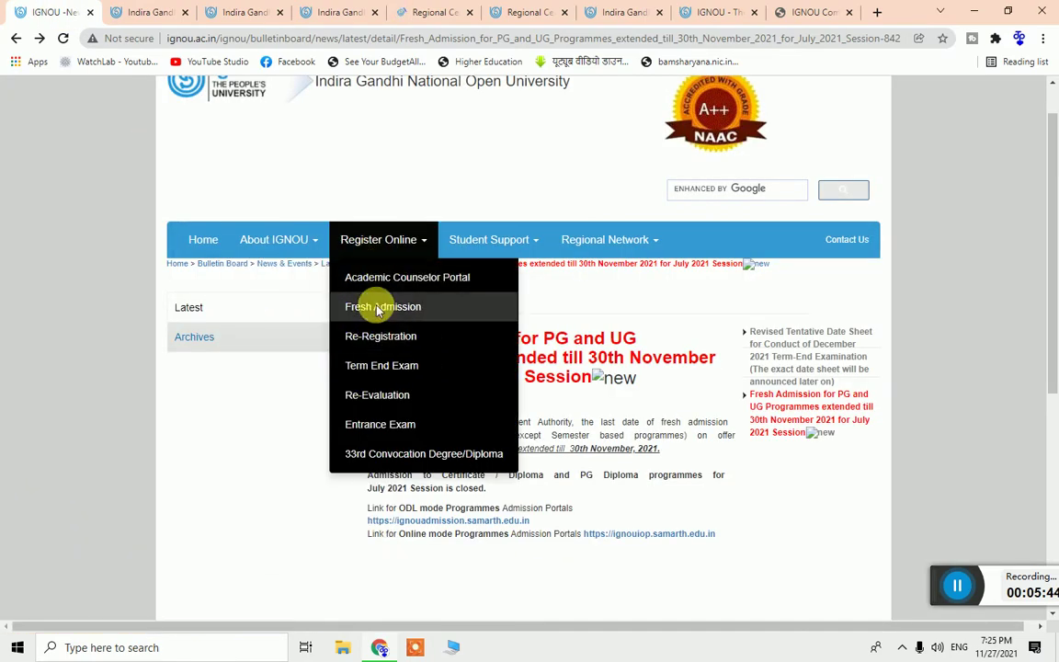
click(377, 308)
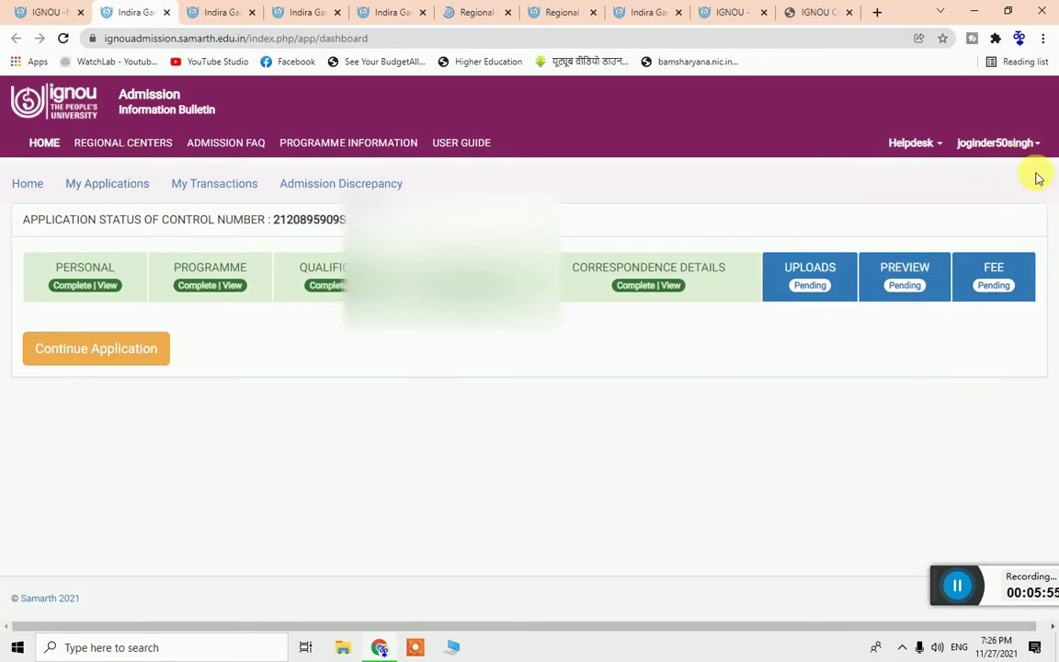
click(1018, 145)
click(976, 199)
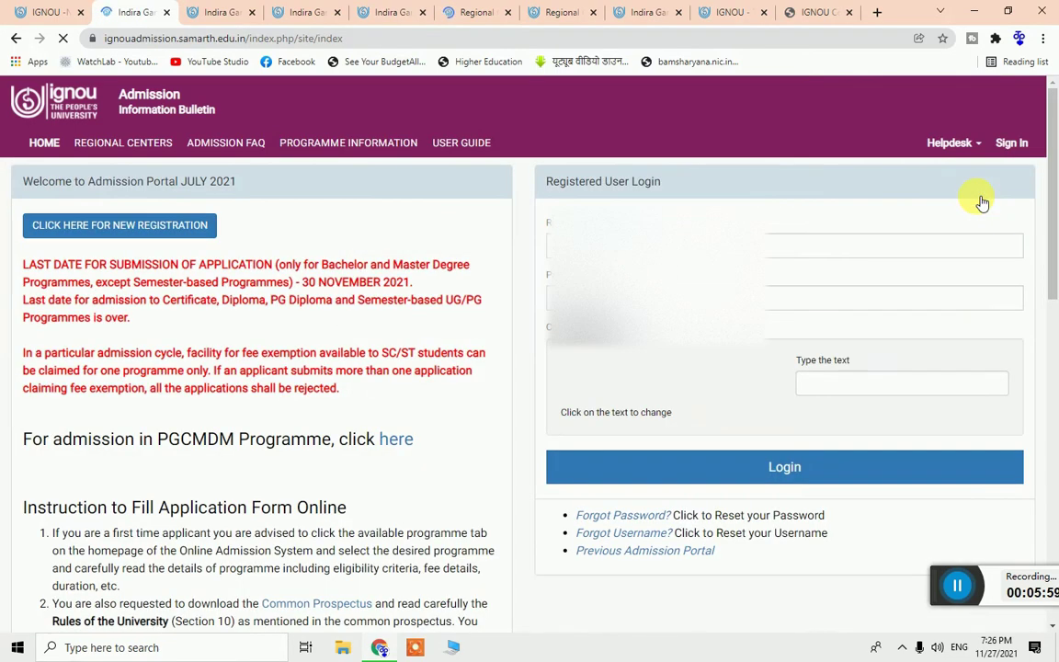
Close all other browser tabs, keeping only the IGNOU news page and the admission portal.
click(253, 11)
click(253, 12)
click(253, 12)
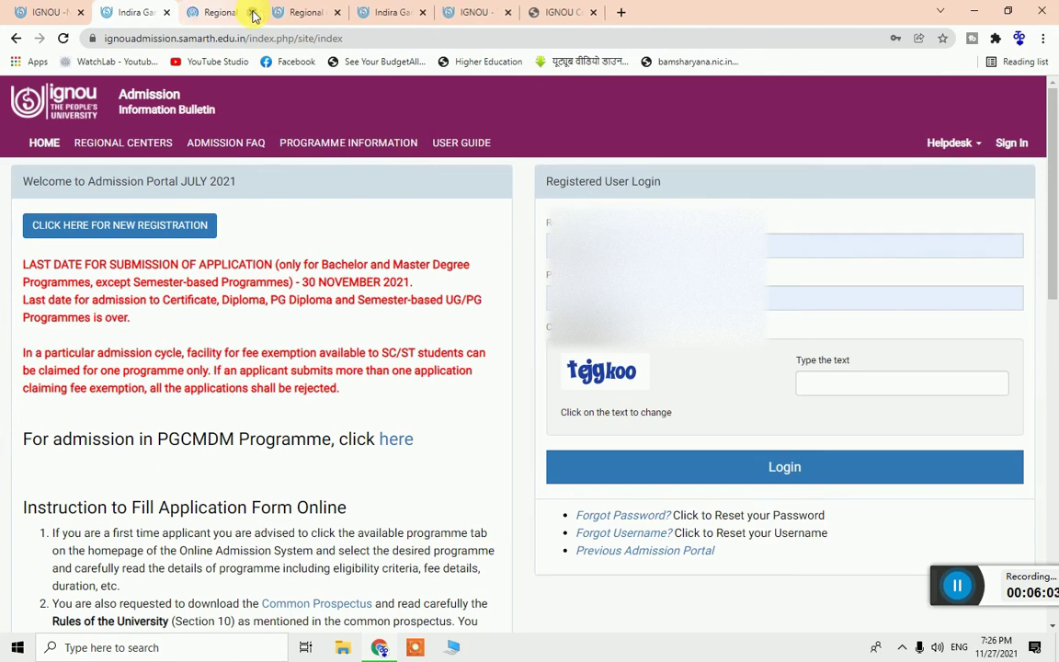
click(252, 12)
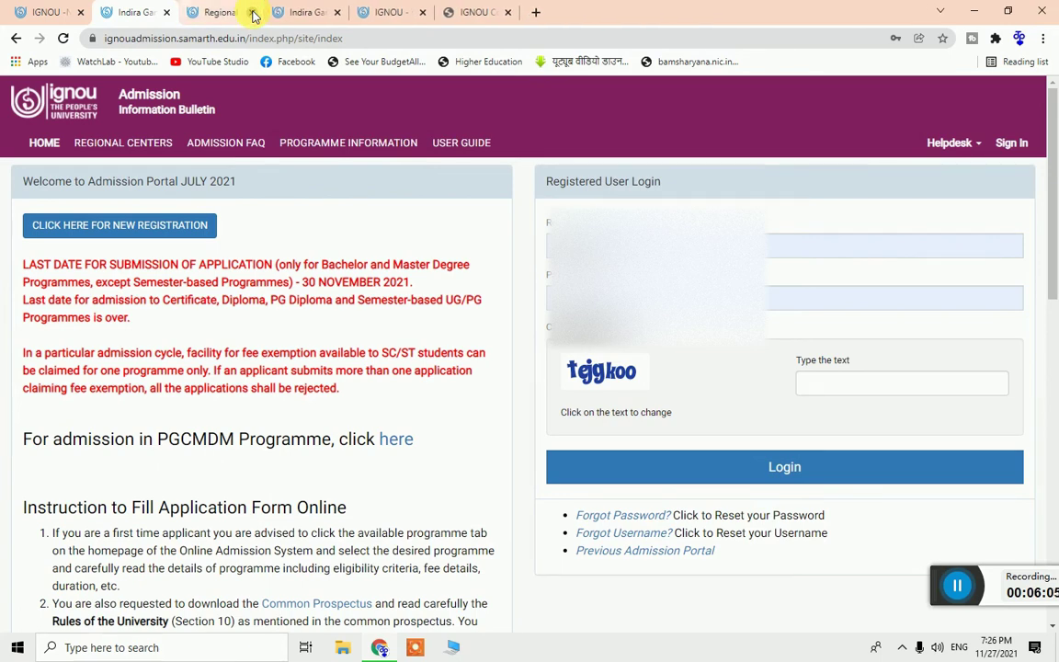
click(253, 12)
click(253, 12)
click(253, 12)
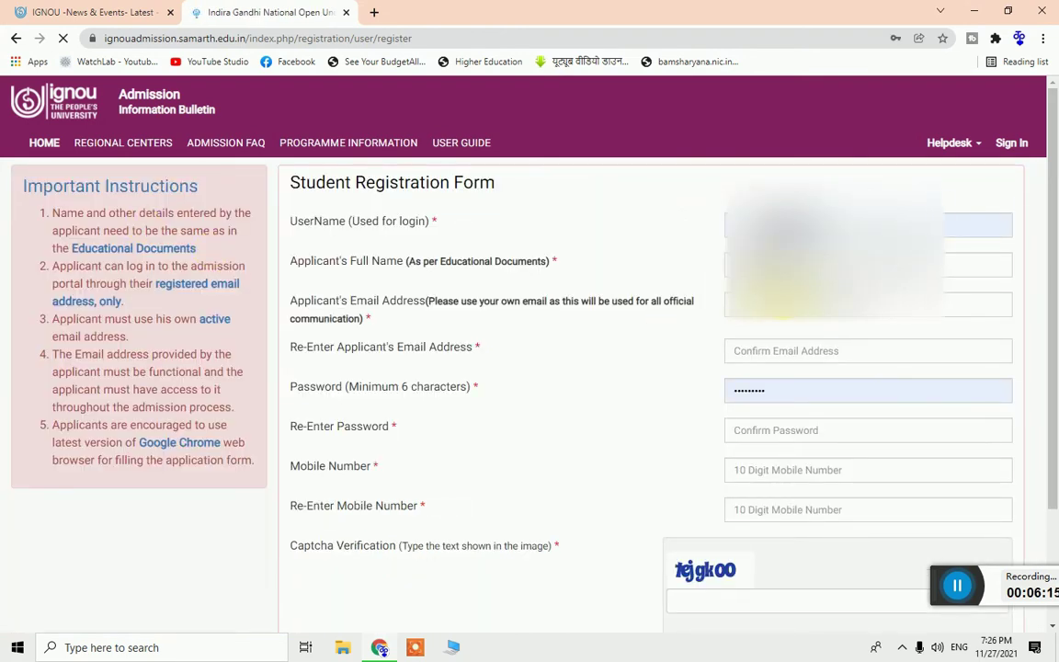
Review the fields of the Student Registration Form, from the username through to the captcha verification.
scroll(421, 226, down, 1)
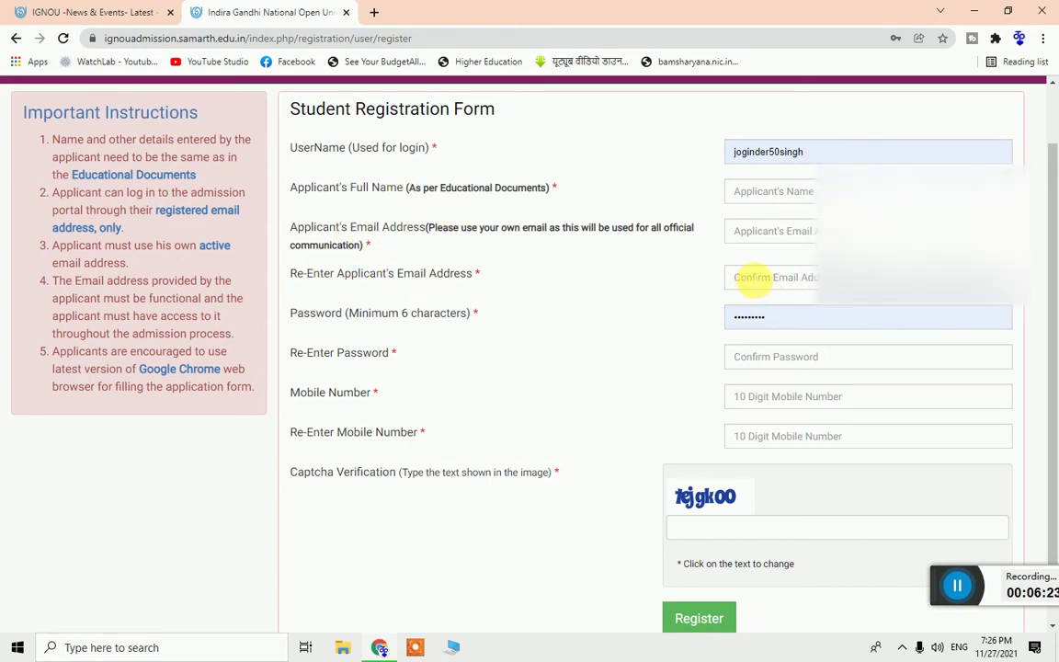
scroll(799, 314, down, 1)
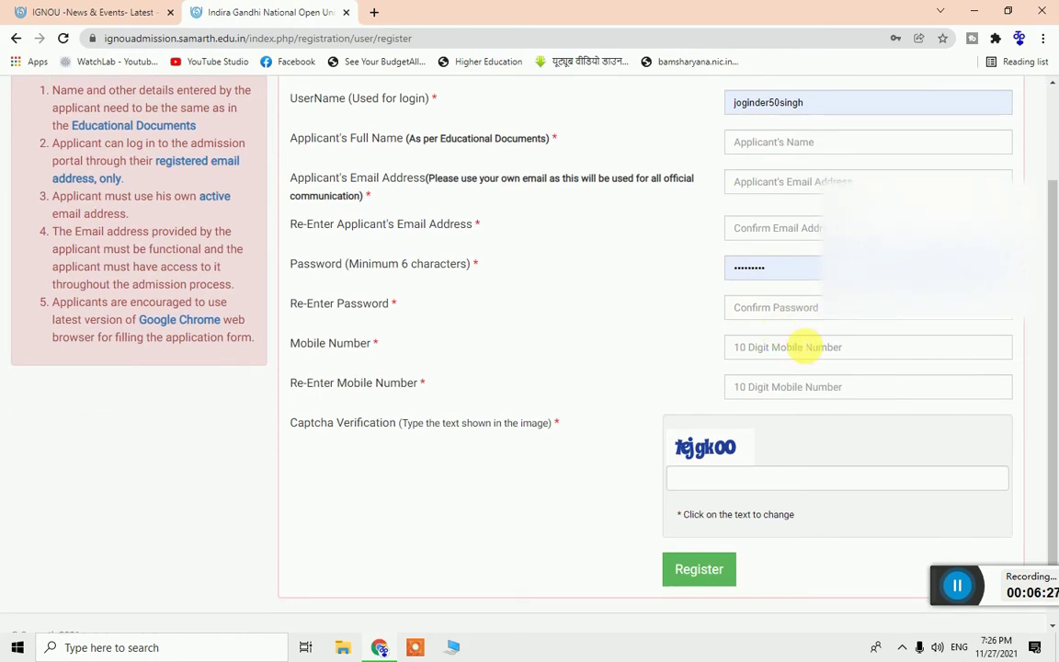
scroll(810, 377, down, 1)
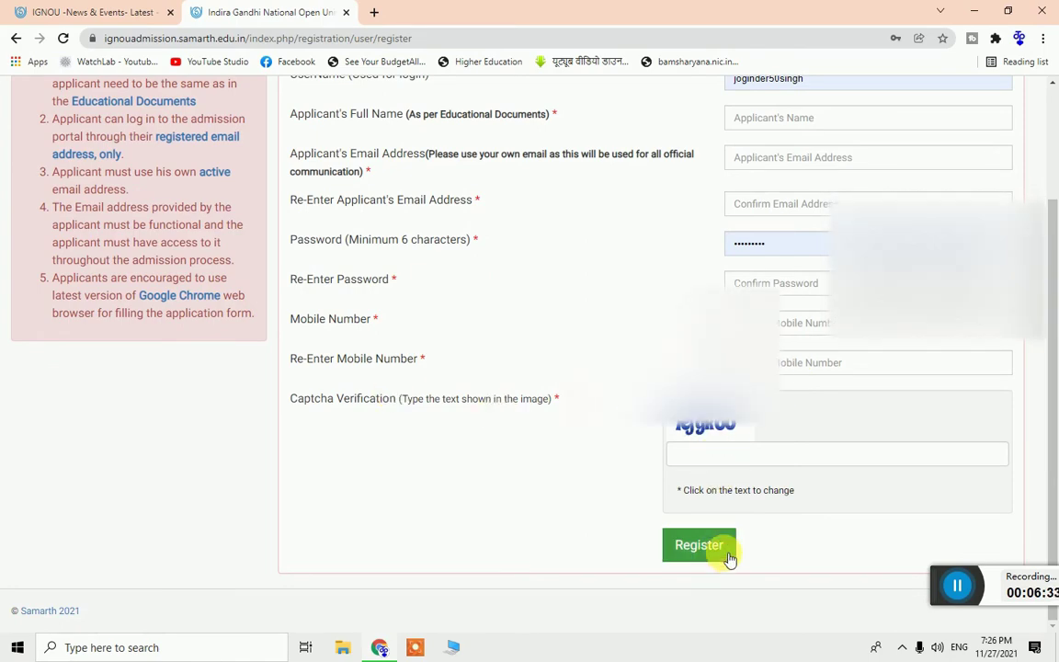
scroll(730, 560, up, 1)
click(699, 568)
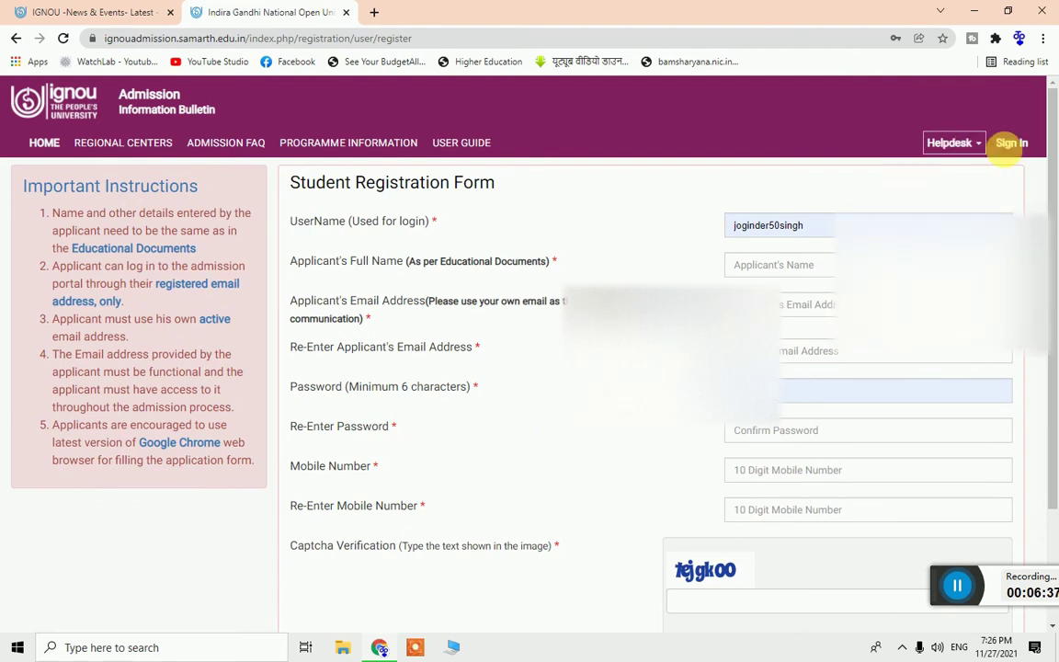
Return to the registered user login and log in with the prefilled credentials, entering the captcha text.
click(1020, 147)
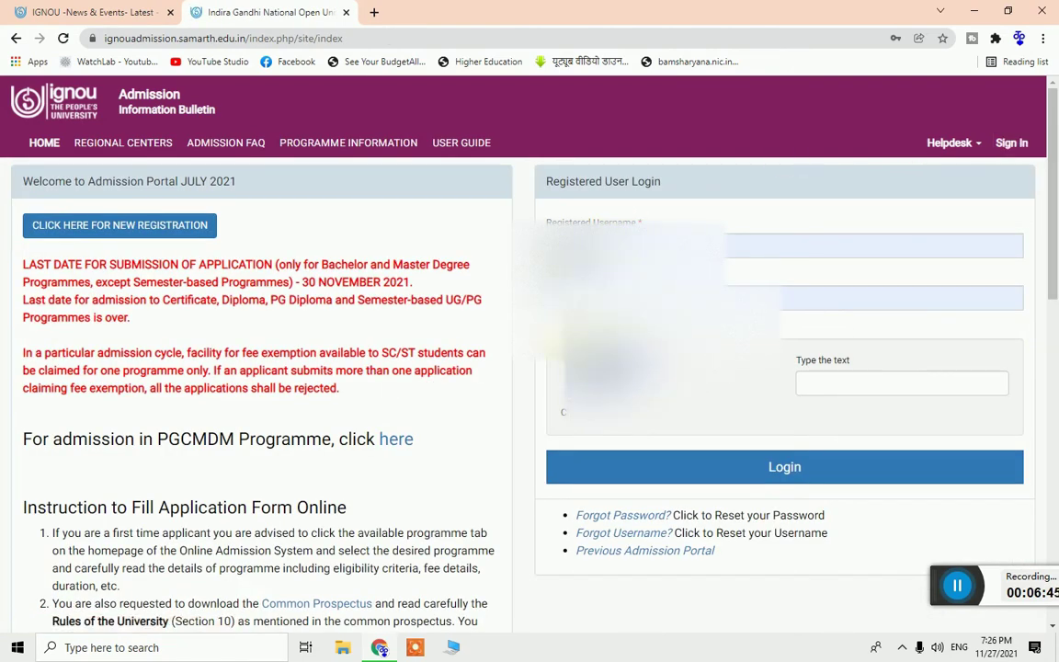
click(845, 388)
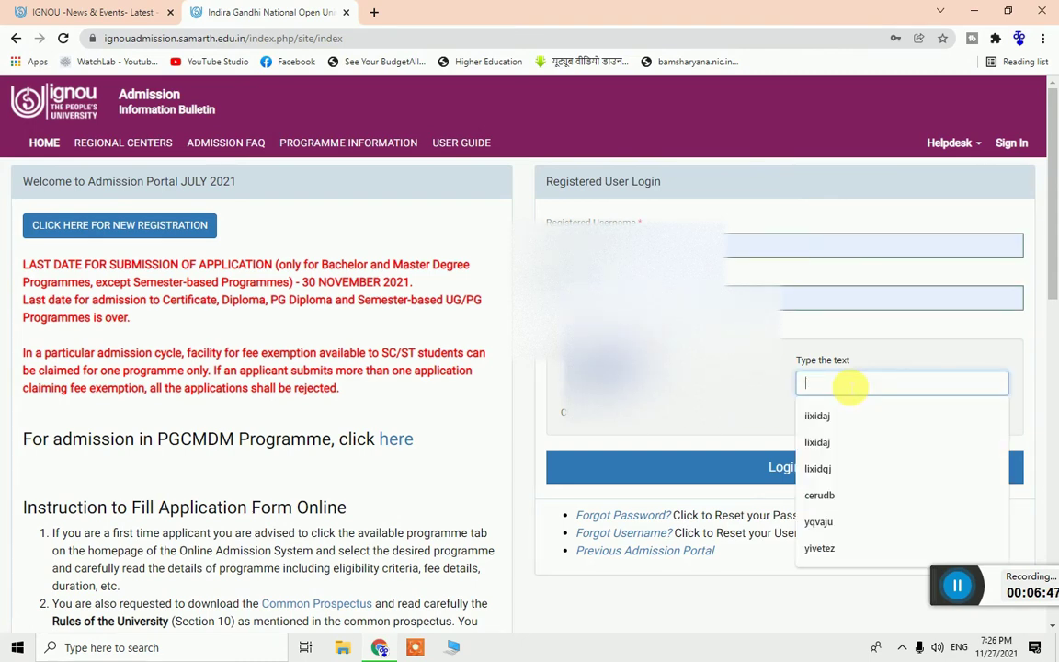
text(tejgkoo)
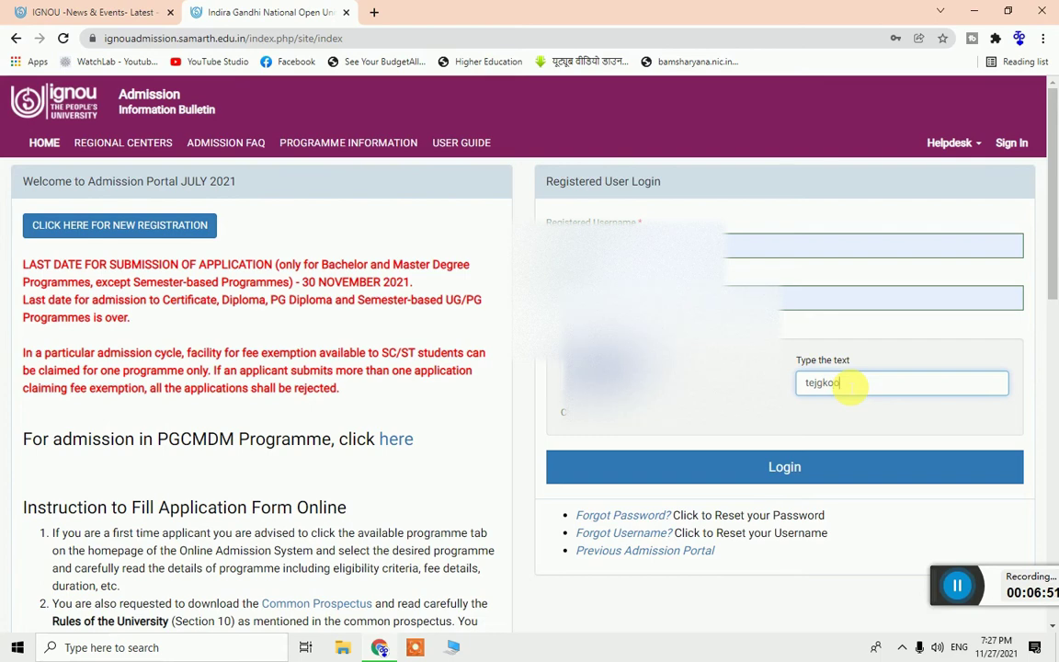
click(809, 461)
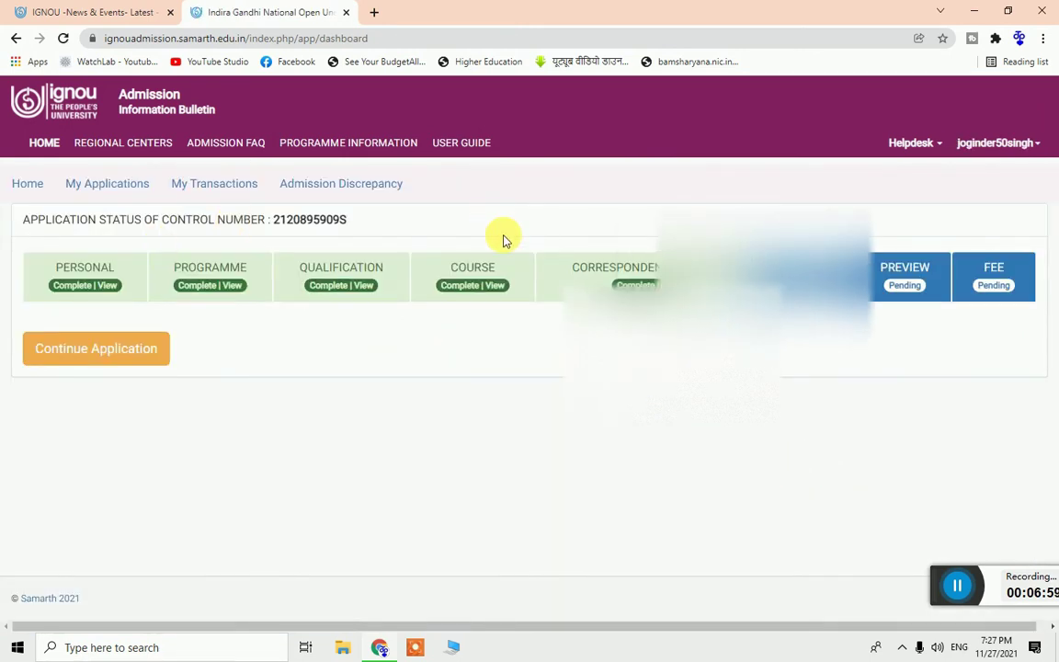
Open the application's personal details for editing, review the personal, other and scholarship details, and submit the form.
click(108, 285)
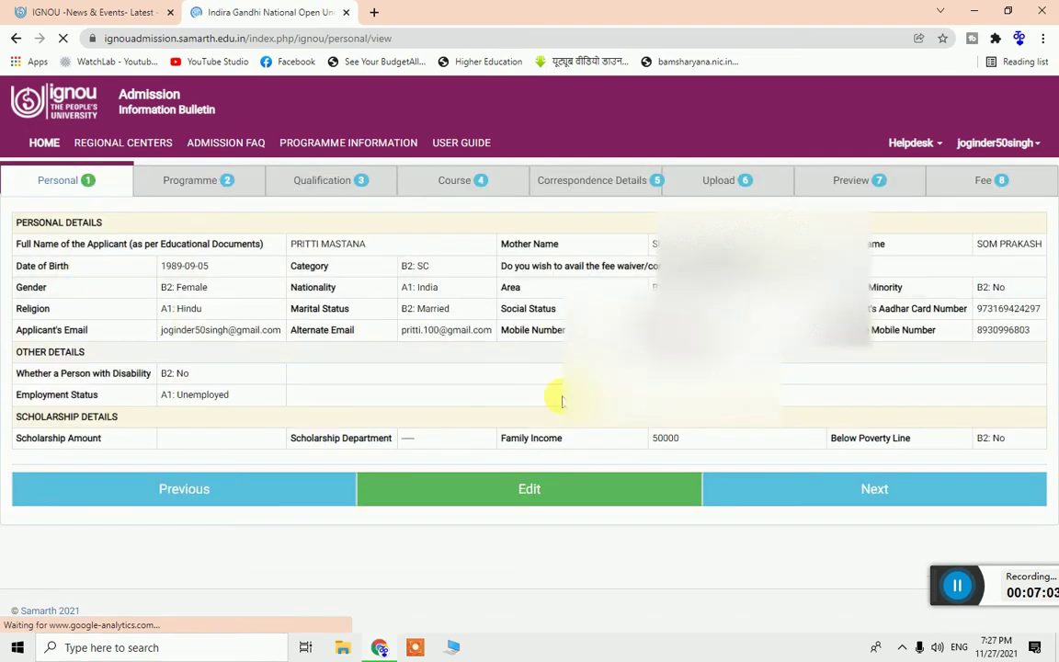
click(510, 495)
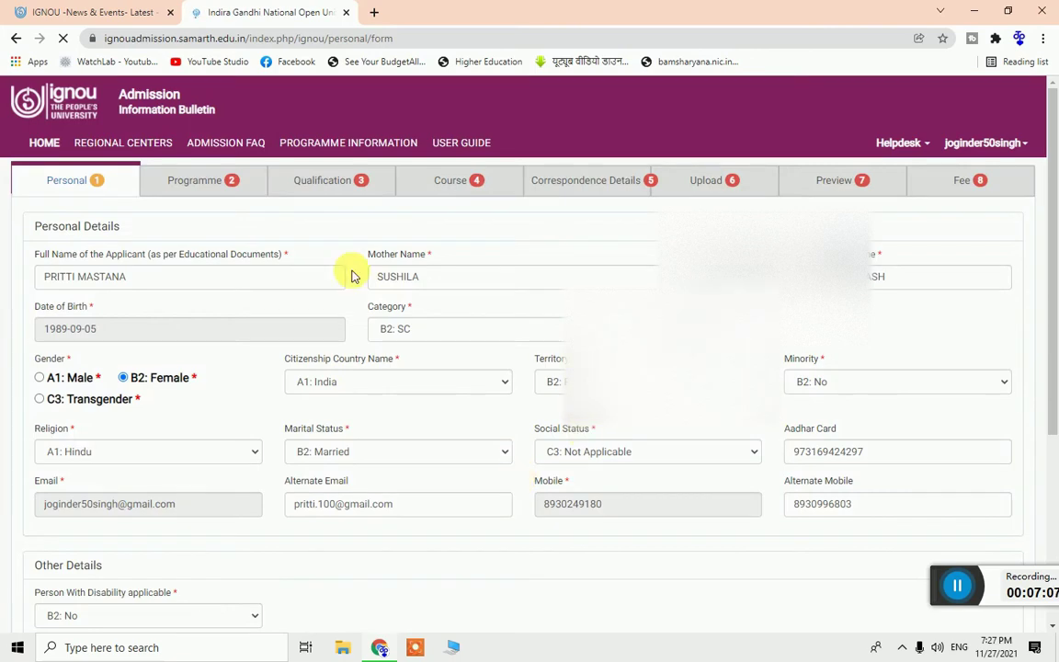
scroll(213, 220, down, 2)
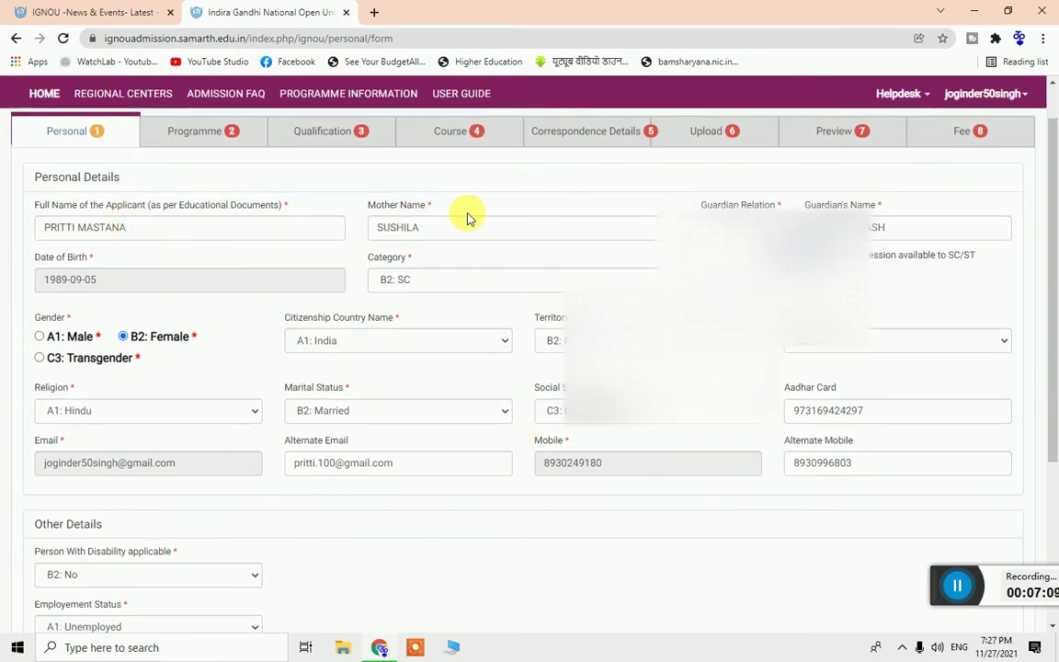
scroll(476, 316, down, 1)
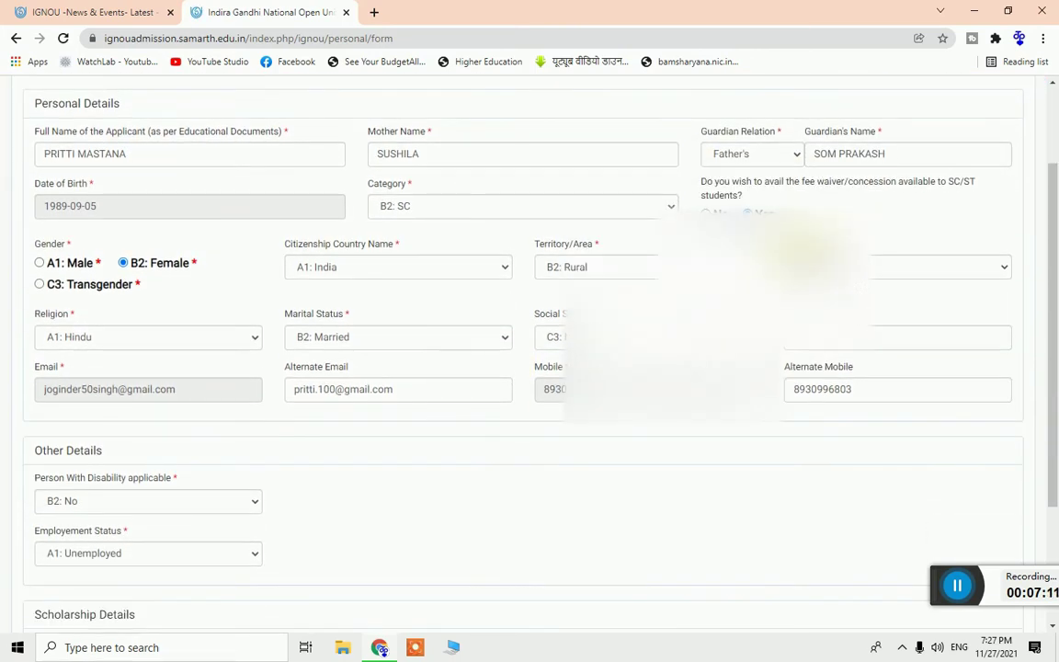
scroll(476, 316, up, 3)
scroll(817, 366, down, 4)
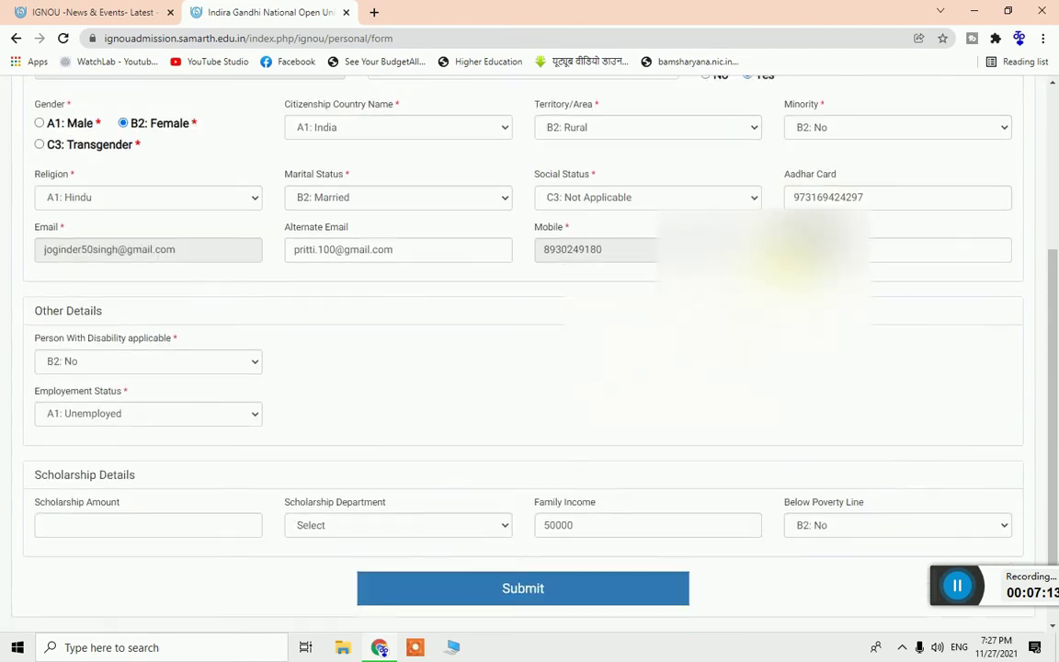
click(646, 543)
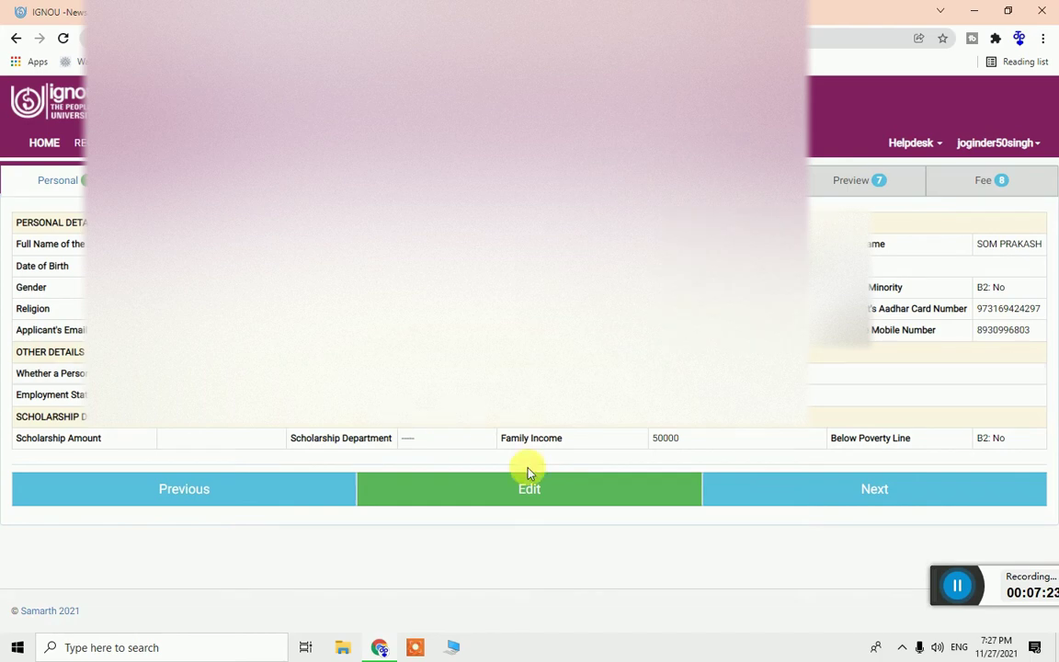
Continue from the personal details to the programme details and choose the programme type.
click(864, 500)
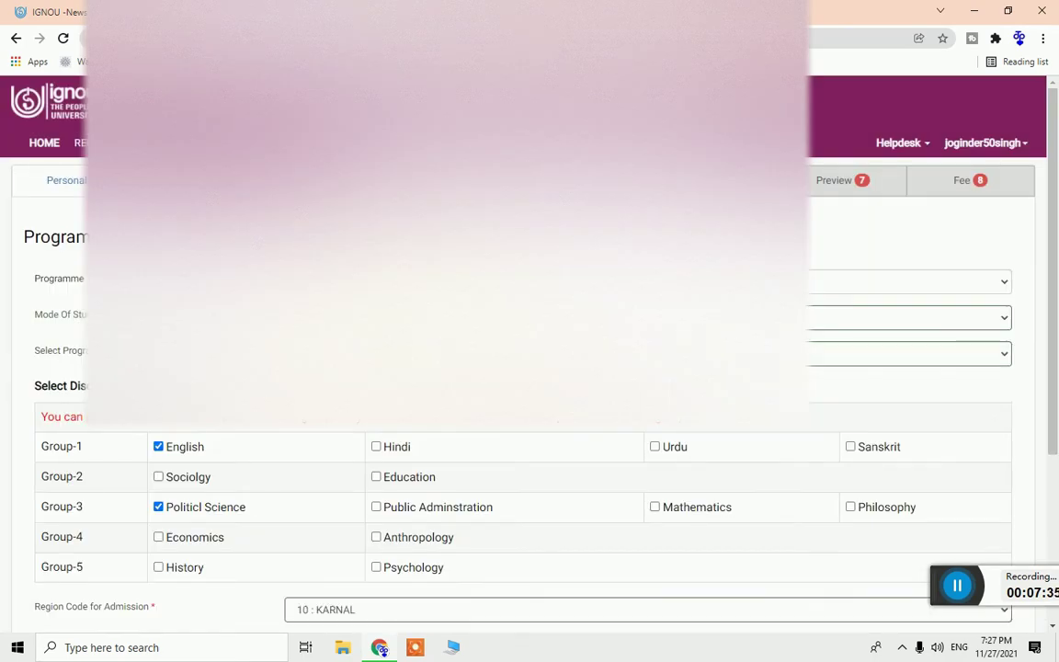
key(alt+Down)
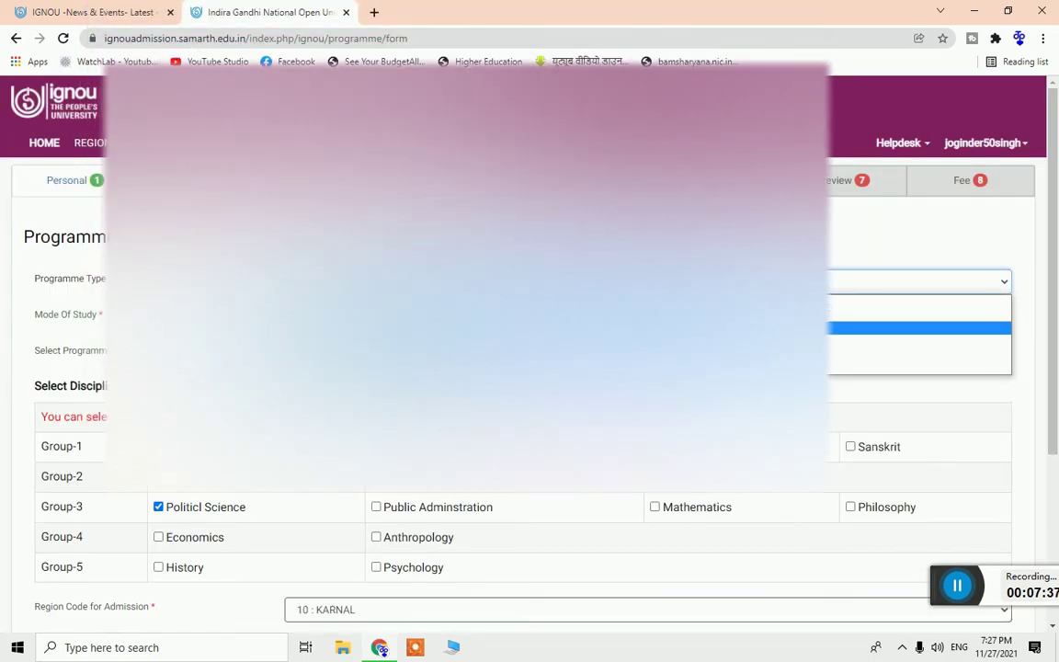
key(Down)
key(Down)
key(Up)
key(Up)
key(Up)
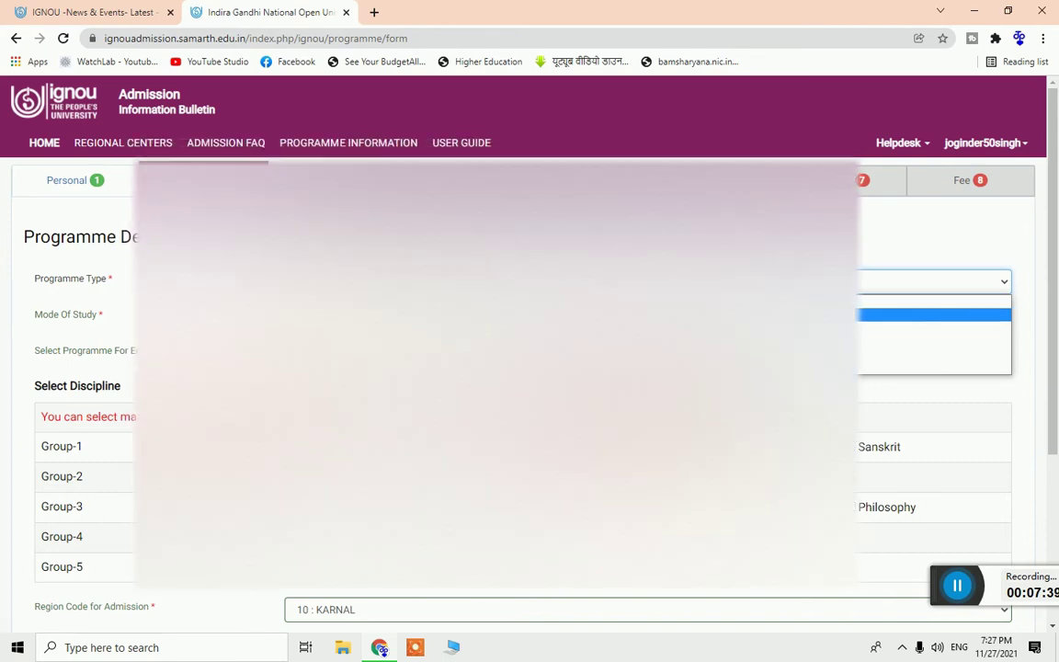
key(Return)
Choose the mode of study and the programme for enrollment in the programme details.
key(Tab)
key(alt+Down)
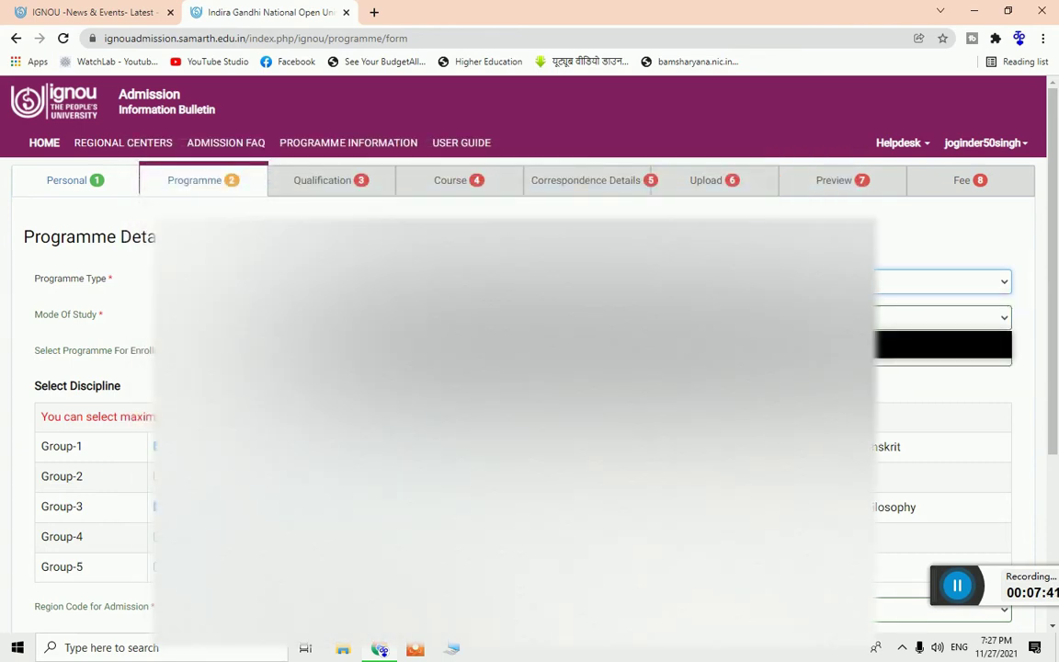
key(Return)
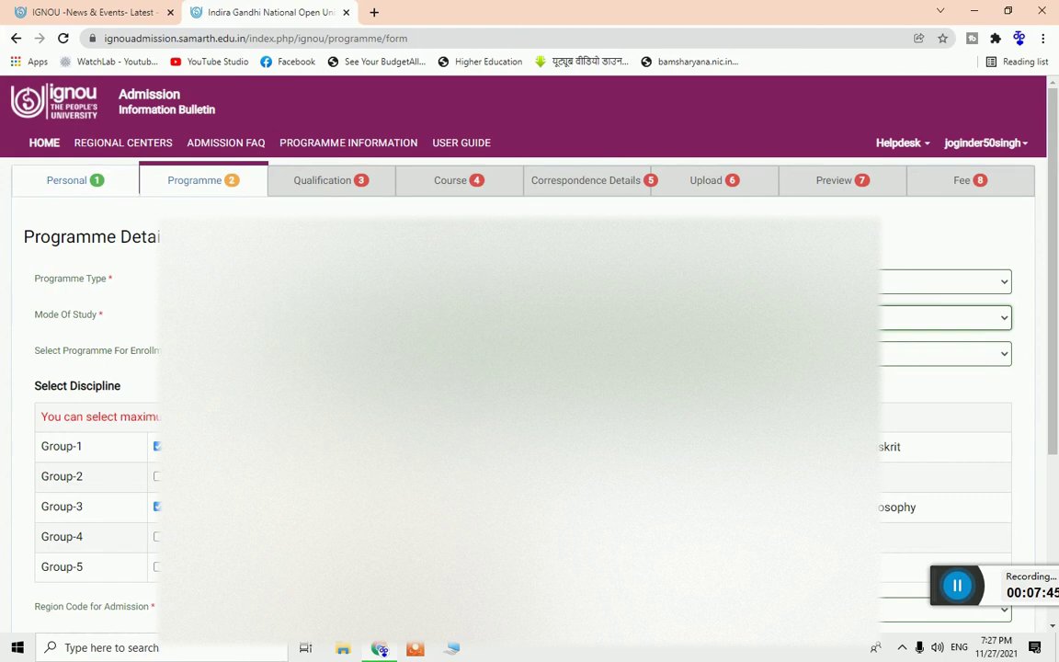
key(Tab)
key(alt+Down)
key(Down)
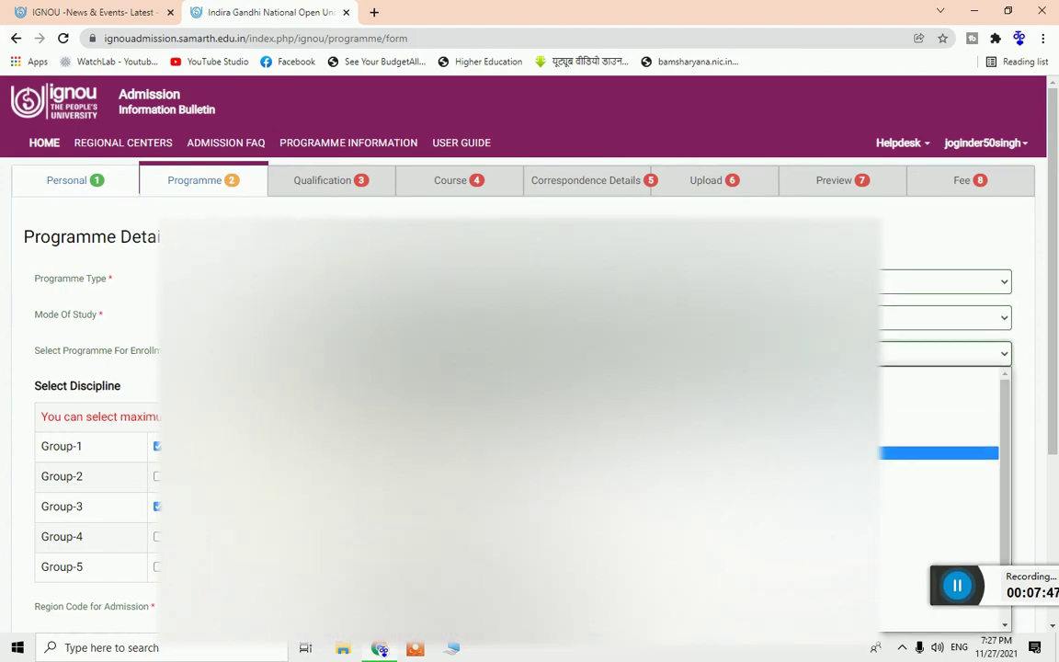
key(Return)
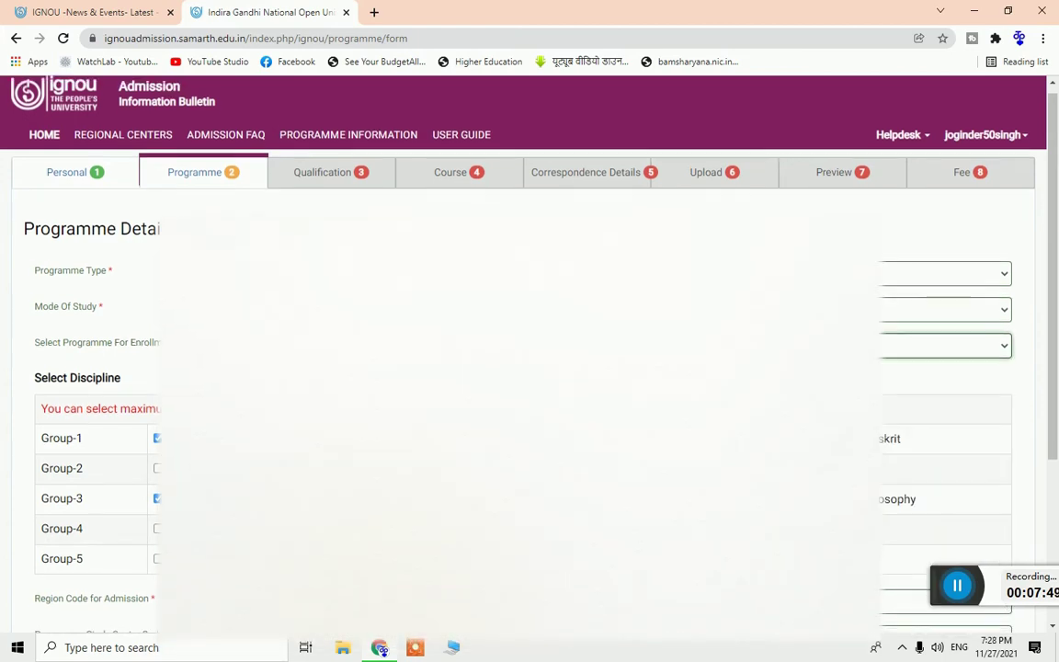
Review the selected disciplines, region code, study center, medium and existing-student answer, and submit the programme details.
scroll(119, 313, down, 1)
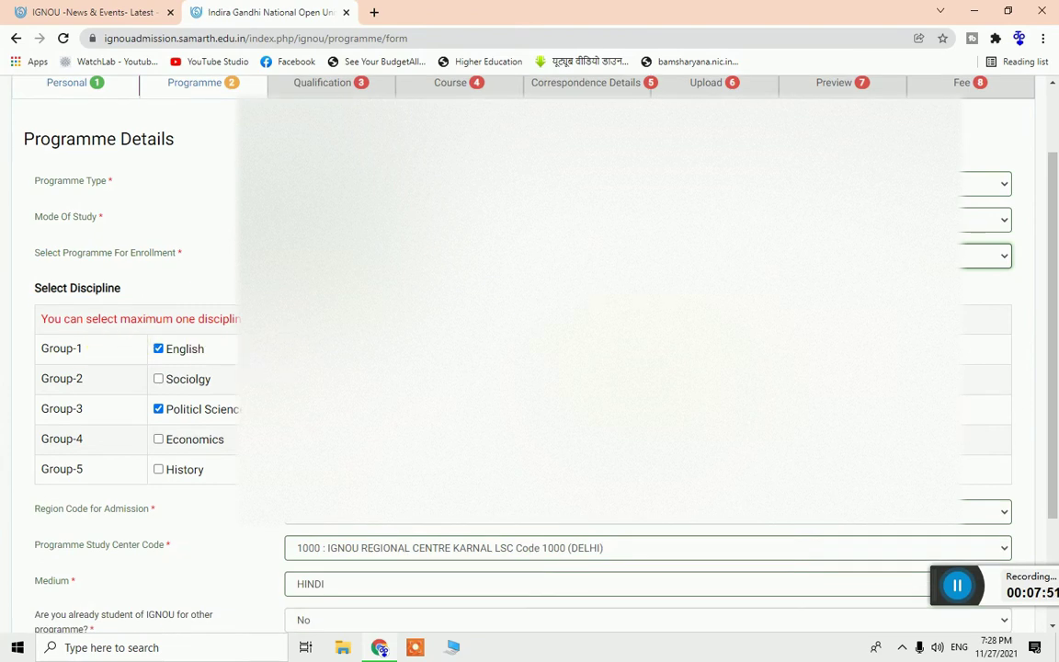
scroll(194, 390, down, 1)
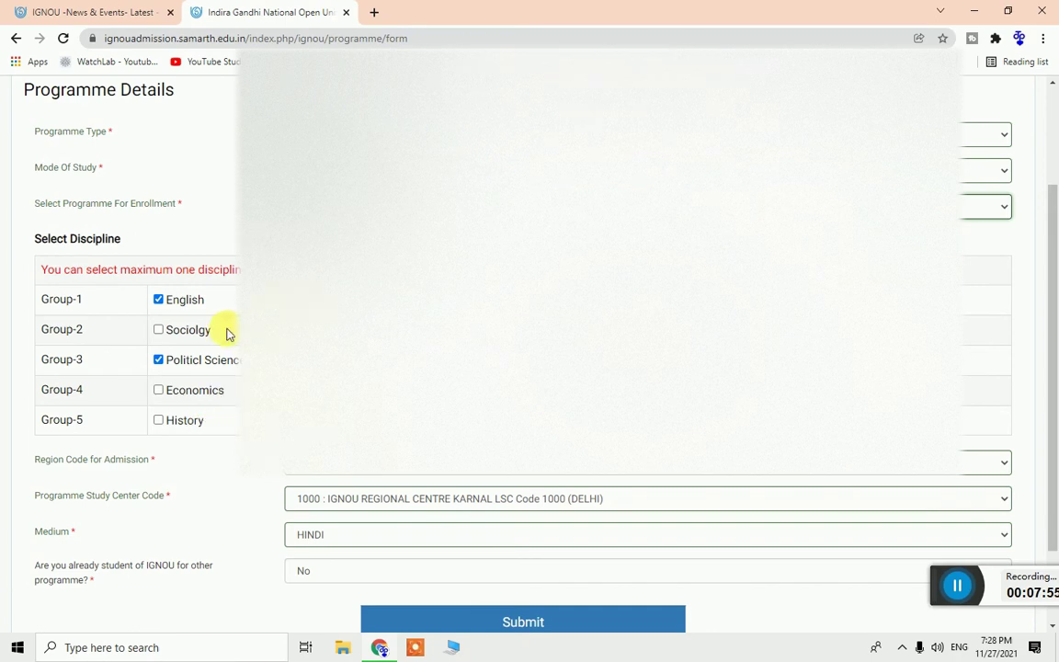
scroll(225, 367, down, 1)
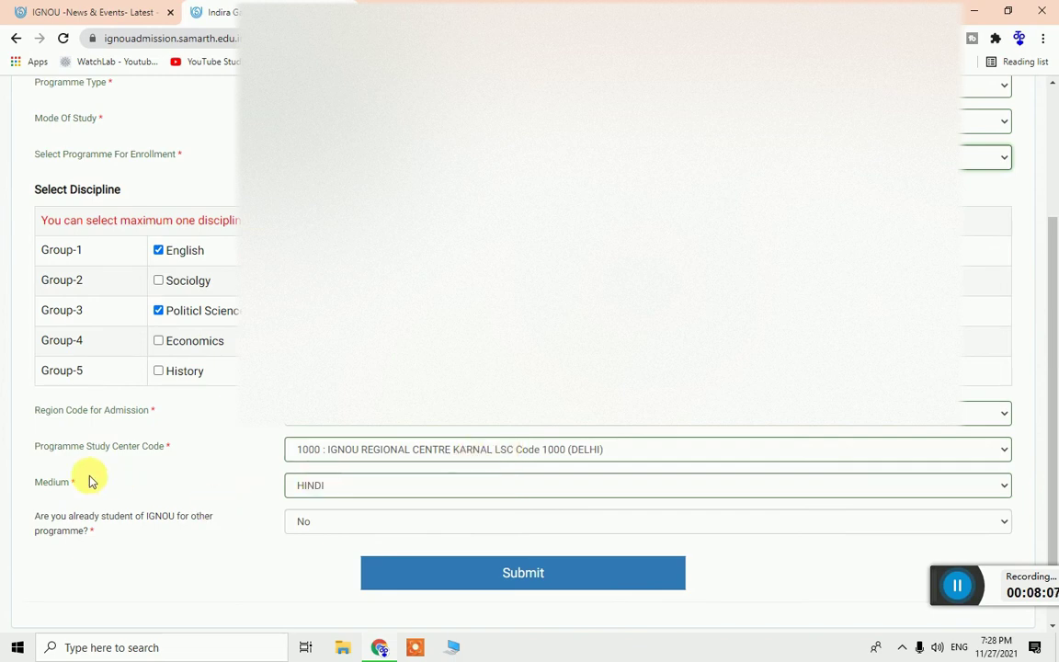
click(490, 575)
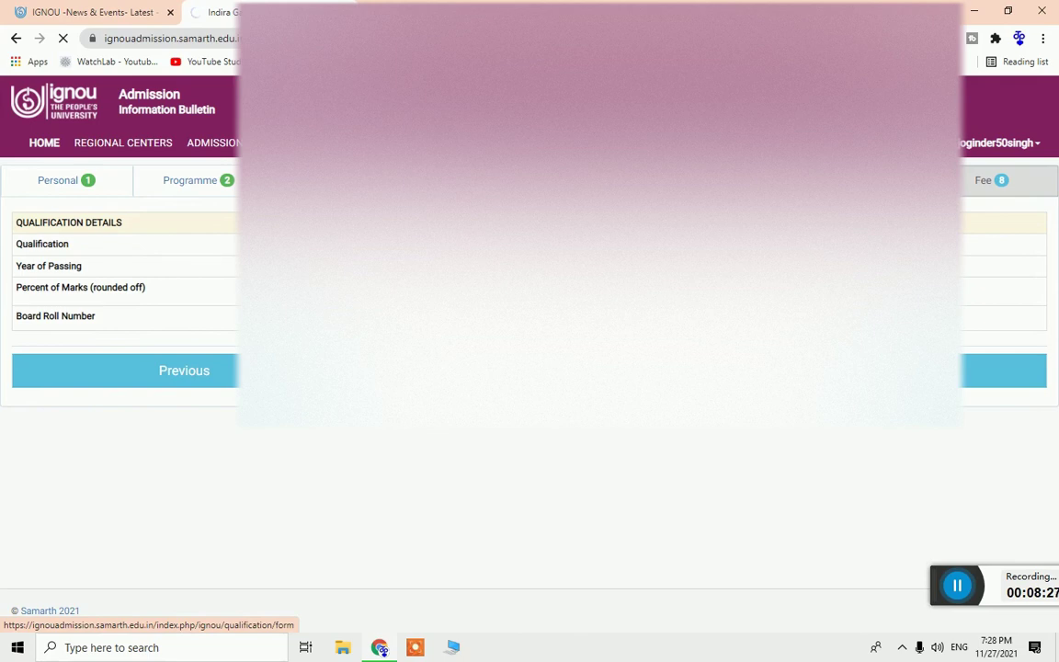
Open the qualification details for editing, review the fields from relevant qualification to NAD certificate ID, and submit the form.
click(190, 377)
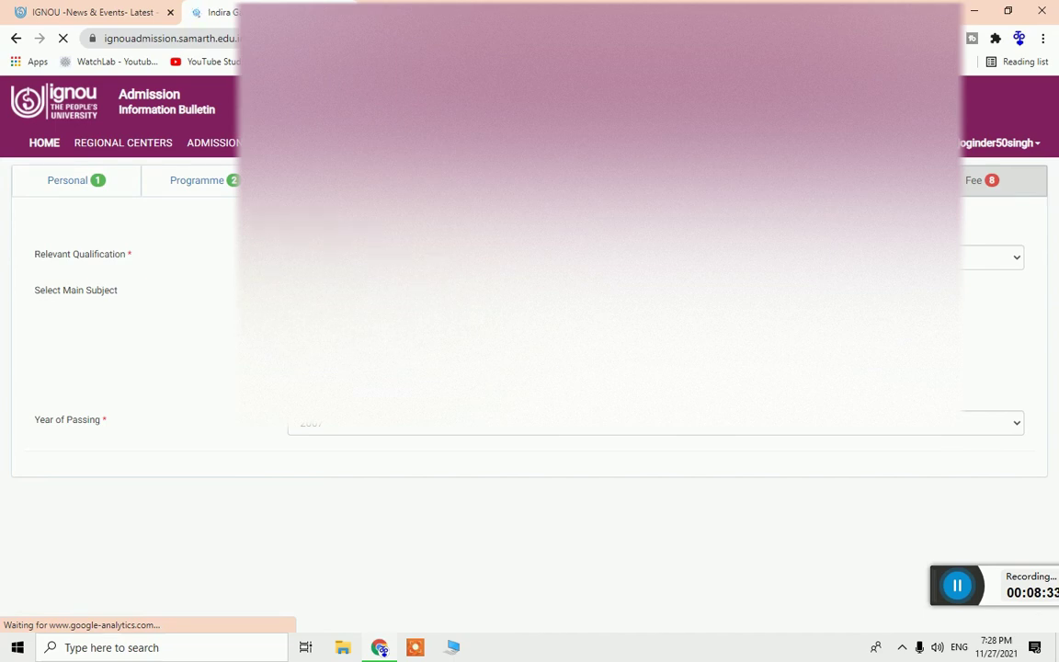
scroll(530, 368, down, 1)
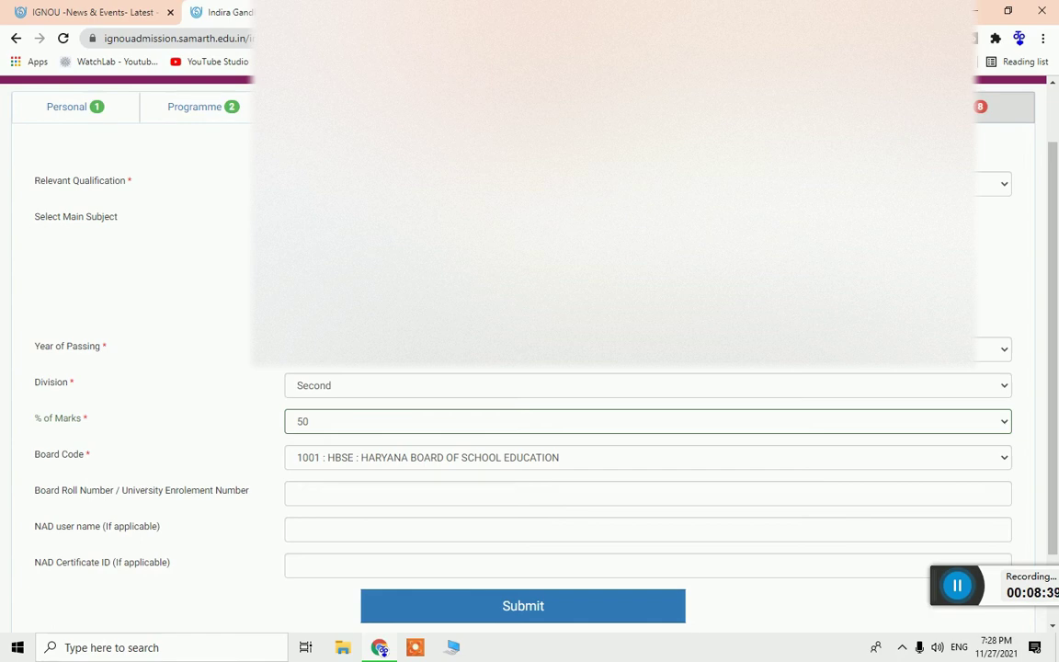
scroll(529, 368, down, 1)
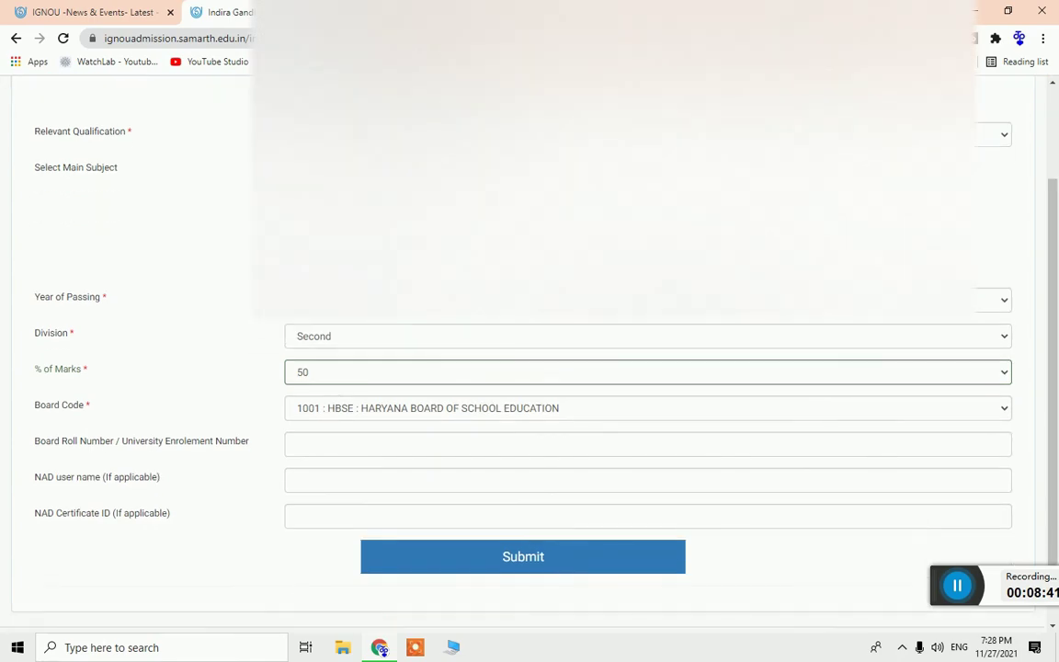
scroll(514, 407, up, 2)
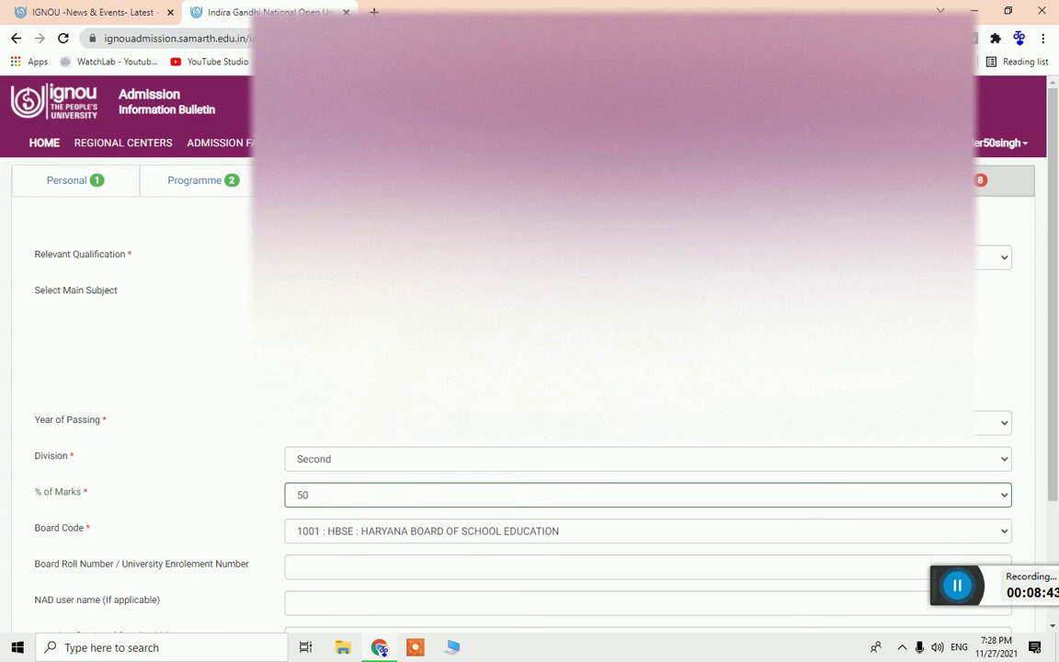
scroll(416, 570, down, 2)
click(526, 562)
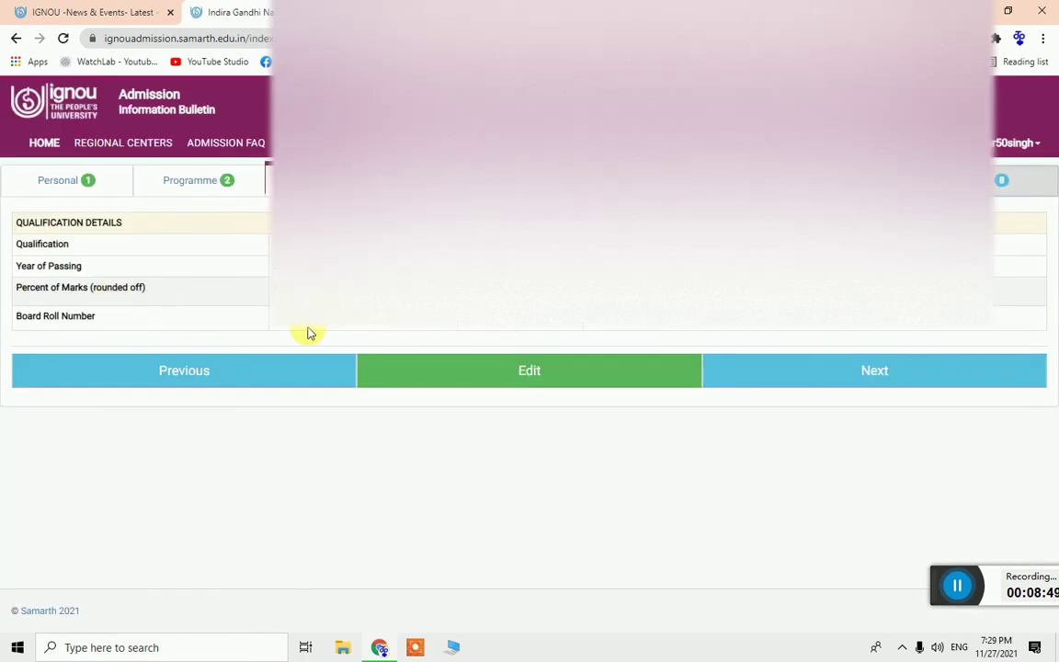
Continue to the course selection, review the courses of both semesters, and try to submit without choosing the language and ability enhancement courses.
click(869, 382)
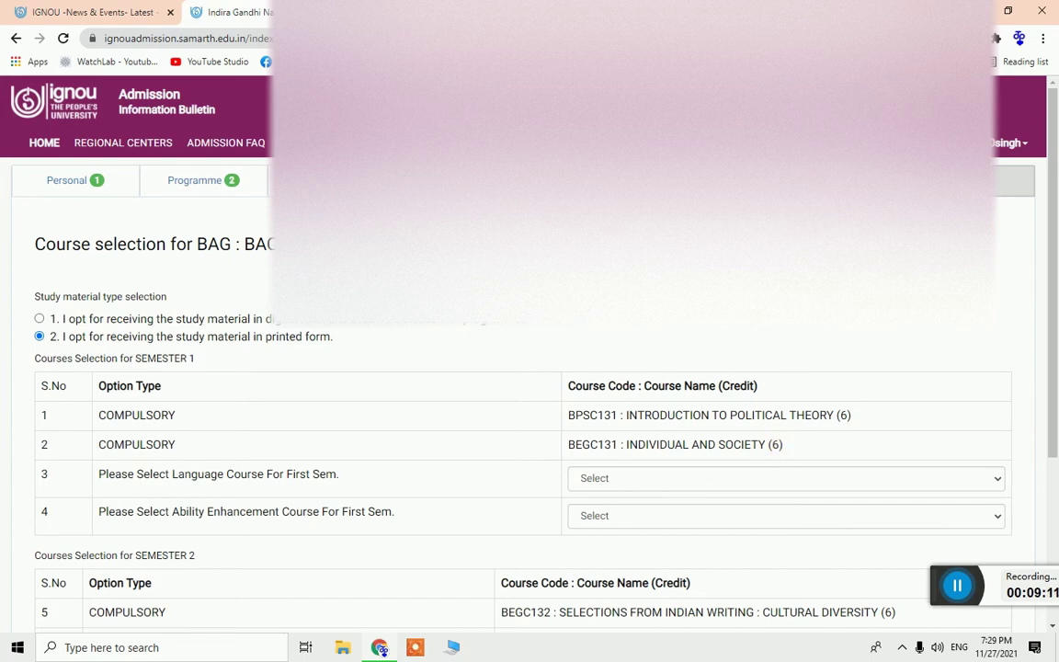
scroll(701, 456, down, 3)
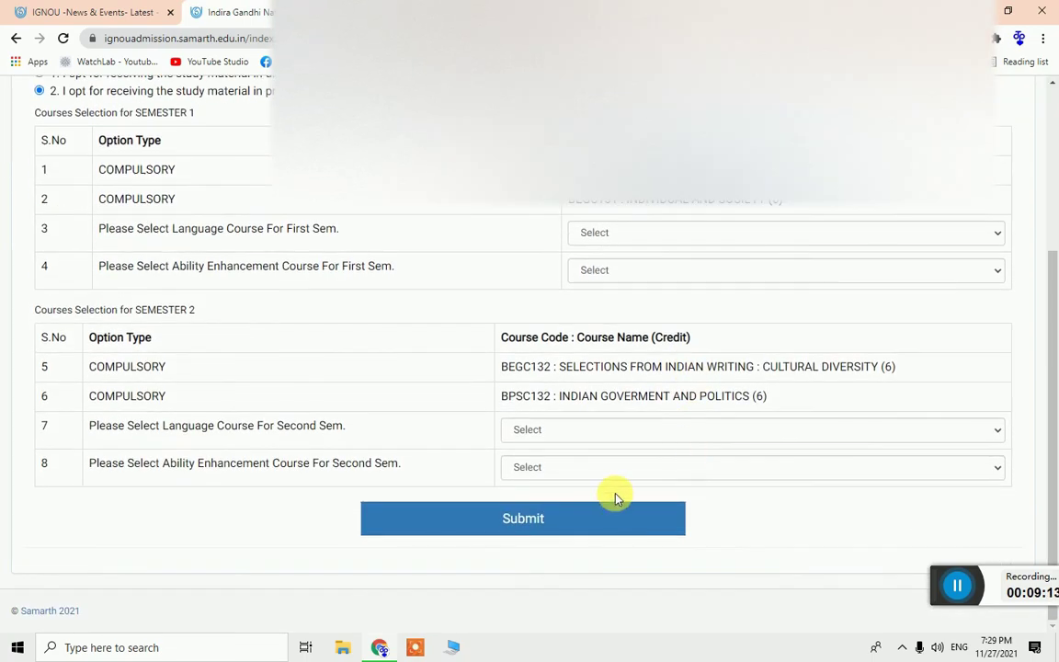
scroll(361, 338, up, 1)
scroll(478, 529, down, 1)
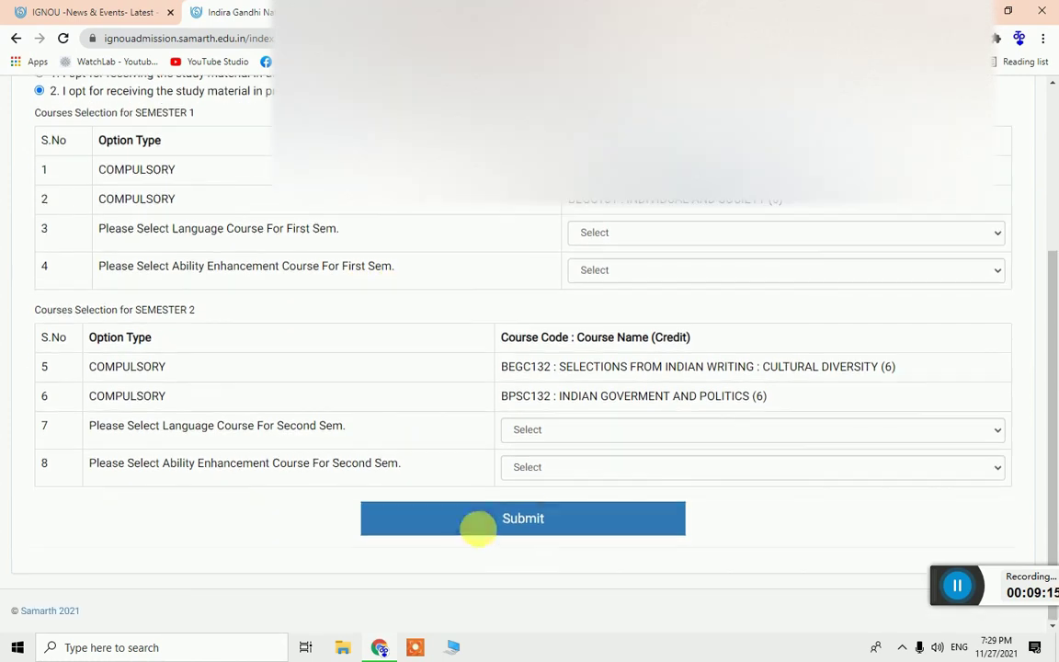
click(495, 524)
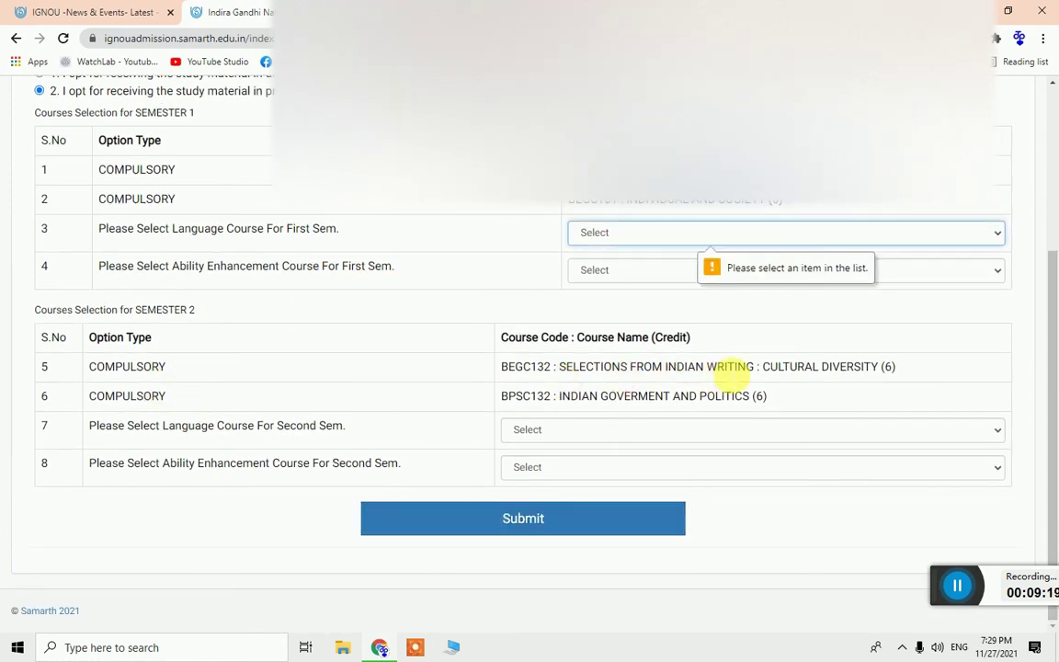
Examine the first-semester language course options, the study material choices and the course tables of both semesters.
click(587, 234)
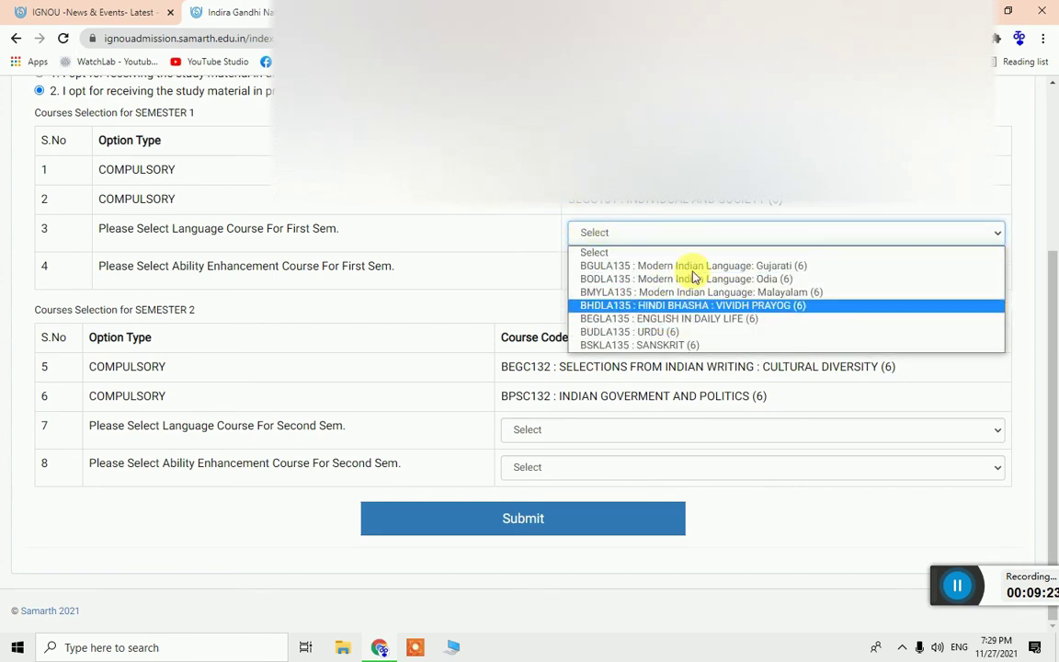
click(459, 266)
scroll(490, 366, up, 4)
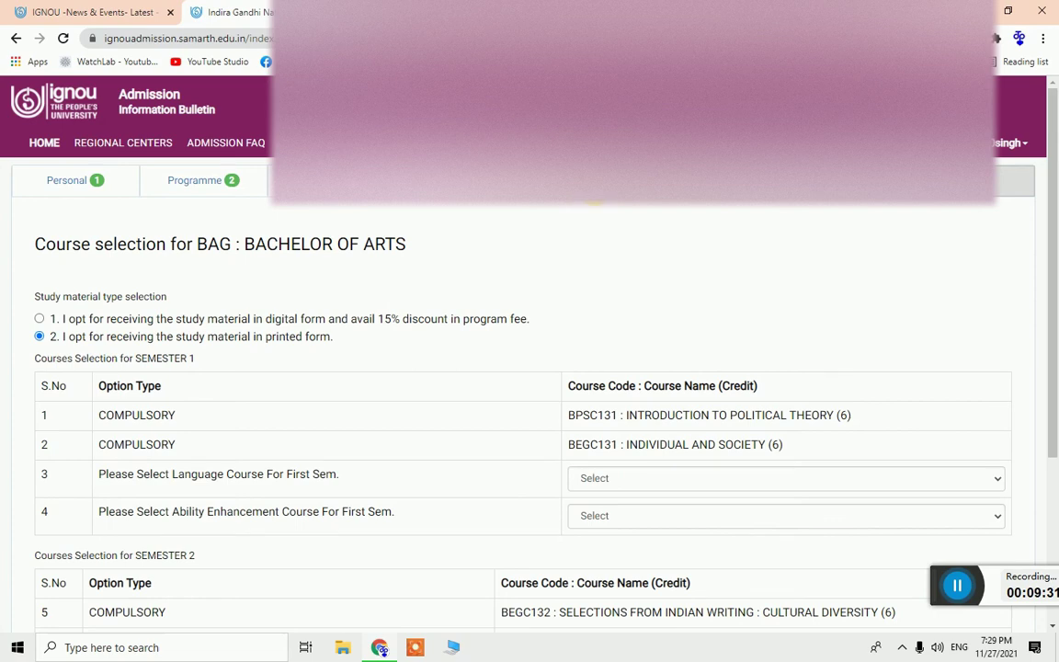
scroll(626, 366, down, 3)
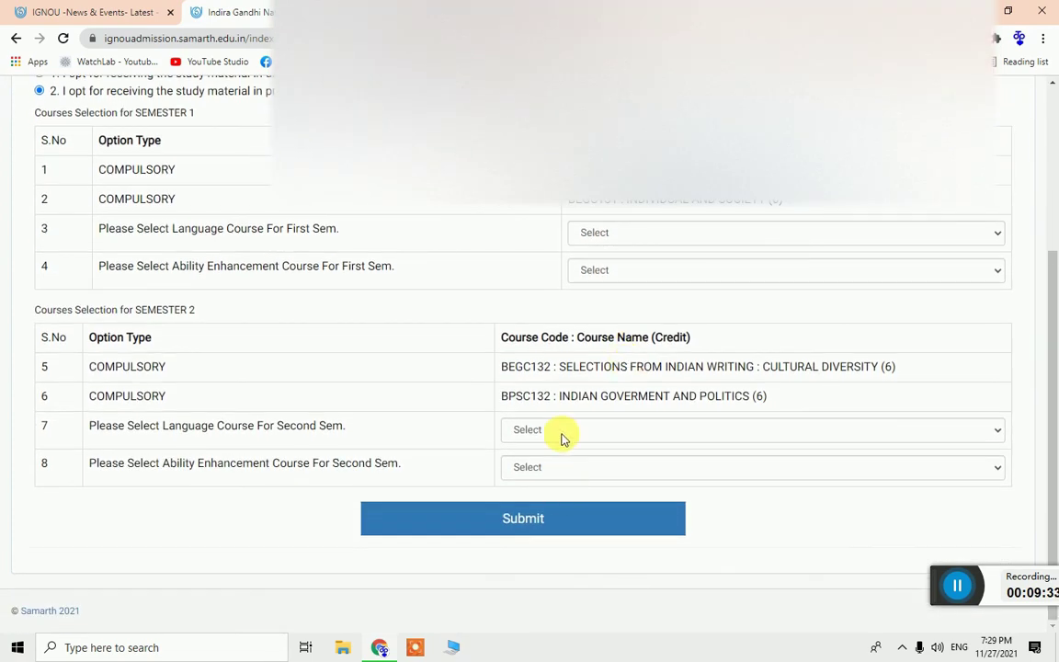
scroll(589, 496, up, 2)
scroll(612, 561, up, 1)
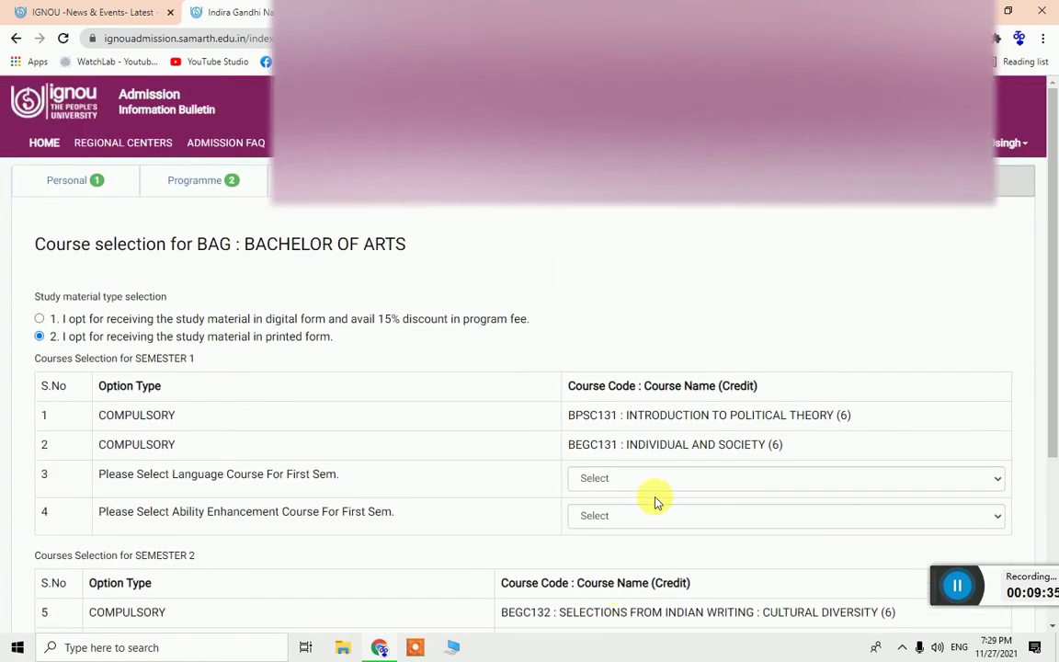
Select BGULA135 Gujarati as language course and BEVAE181 Environmental Studies as ability enhancement course for the first semester, and try to submit.
click(662, 484)
click(636, 511)
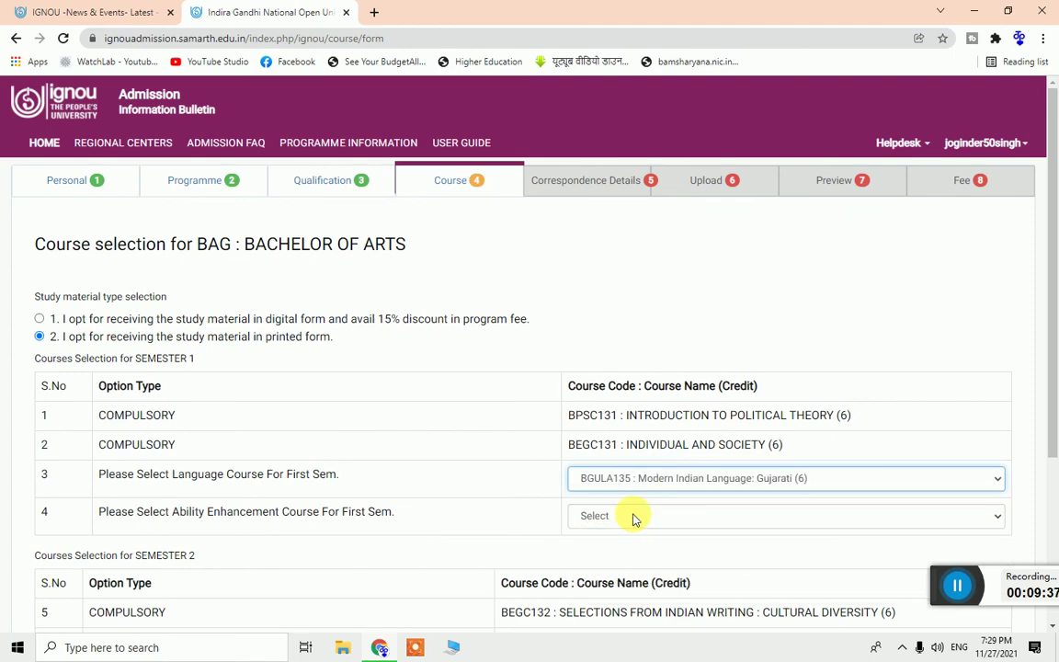
click(630, 516)
click(625, 547)
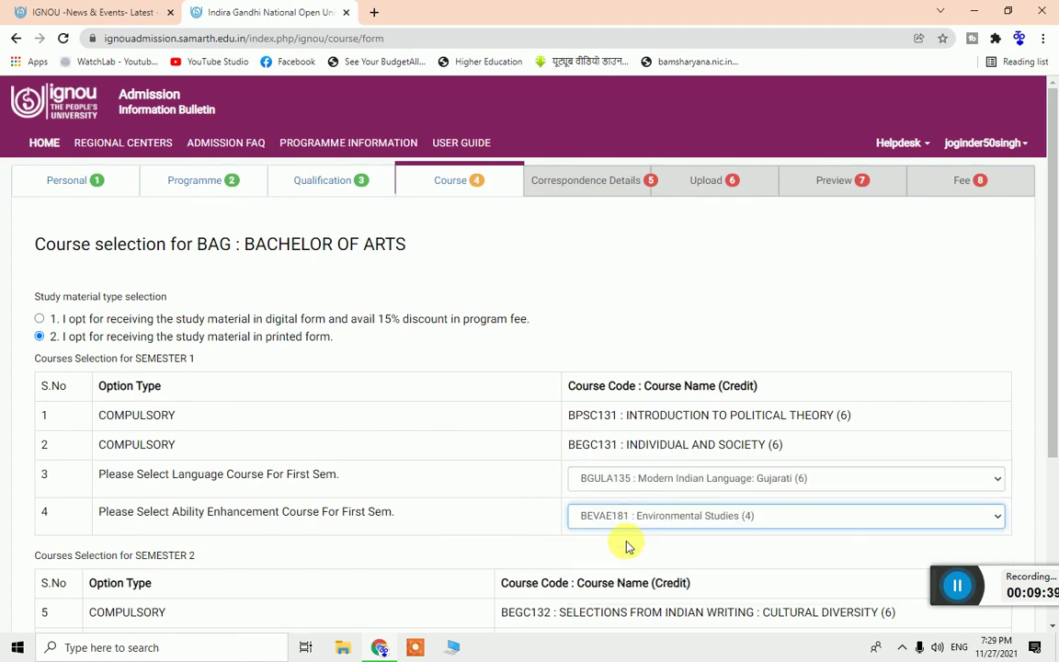
scroll(623, 544, down, 3)
click(552, 520)
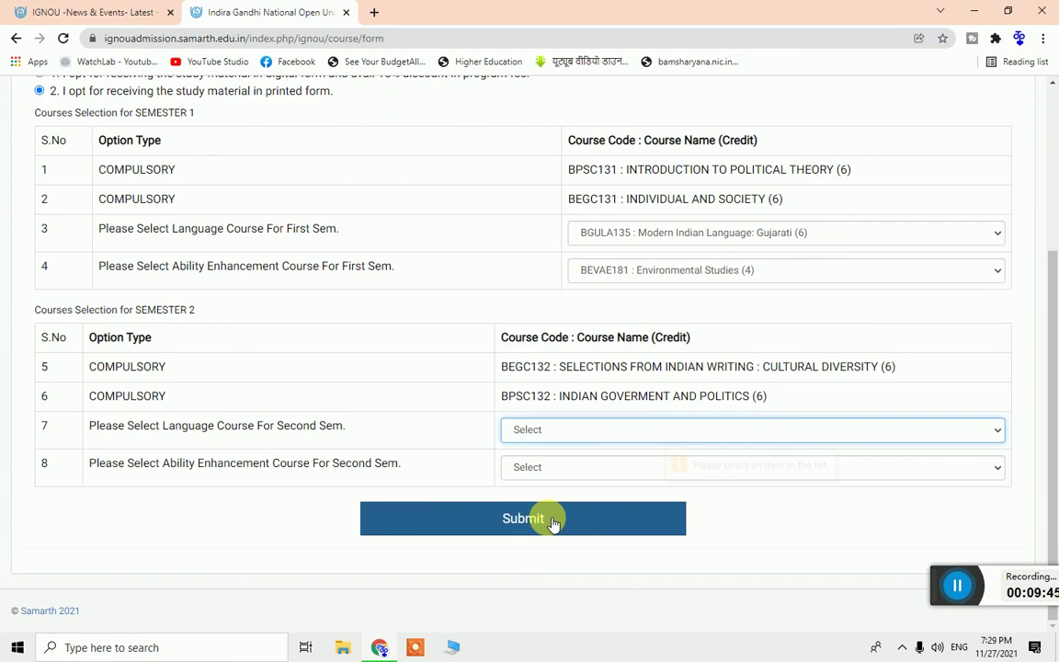
Review the Bachelor of Arts course selection, covering the study material type and the courses of semesters 1 and 2.
scroll(552, 521, up, 3)
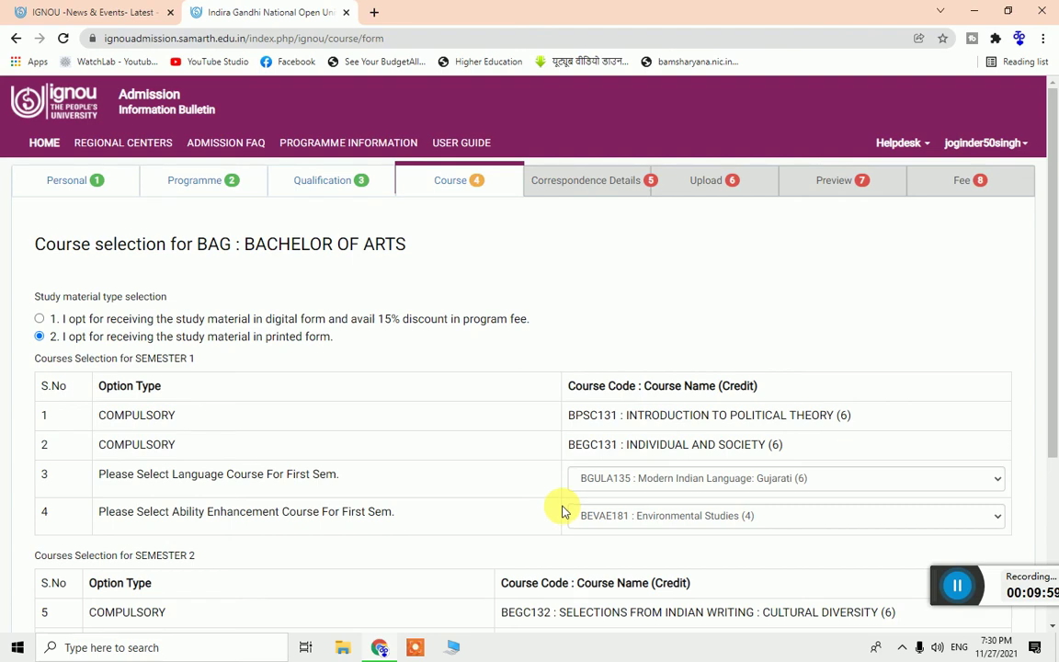
scroll(560, 508, down, 1)
scroll(560, 511, up, 1)
scroll(557, 513, down, 2)
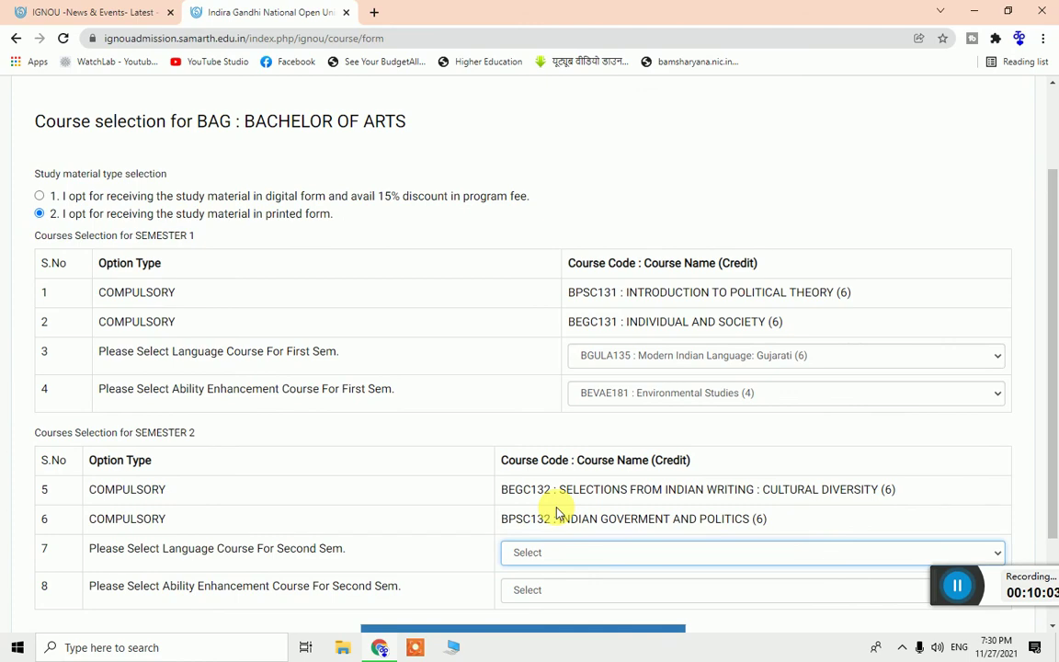
scroll(556, 513, down, 1)
scroll(555, 509, up, 2)
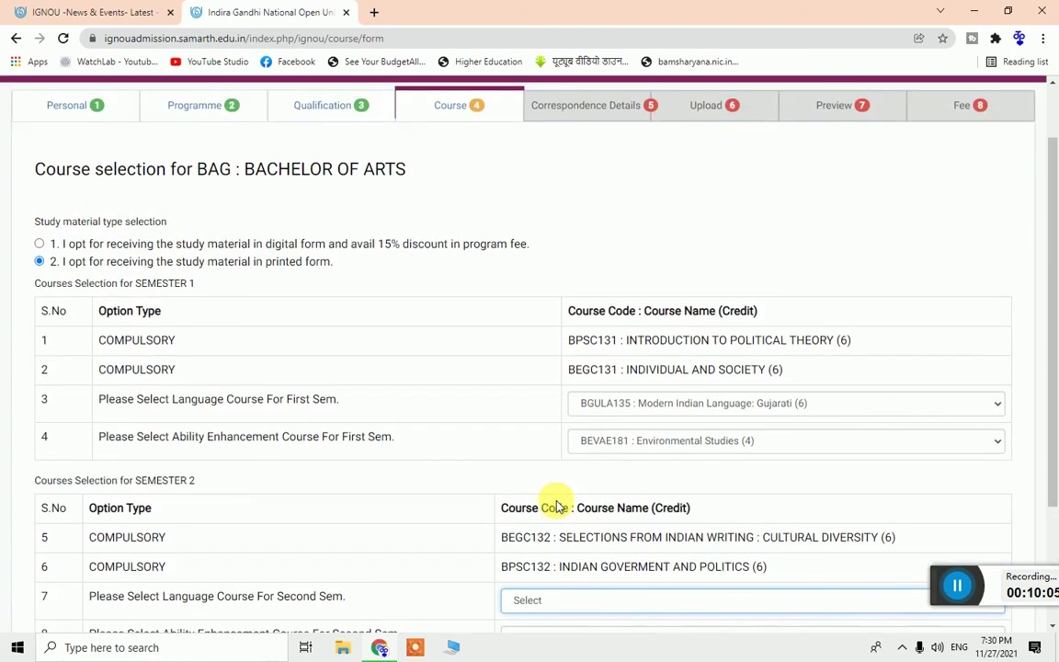
scroll(556, 508, up, 1)
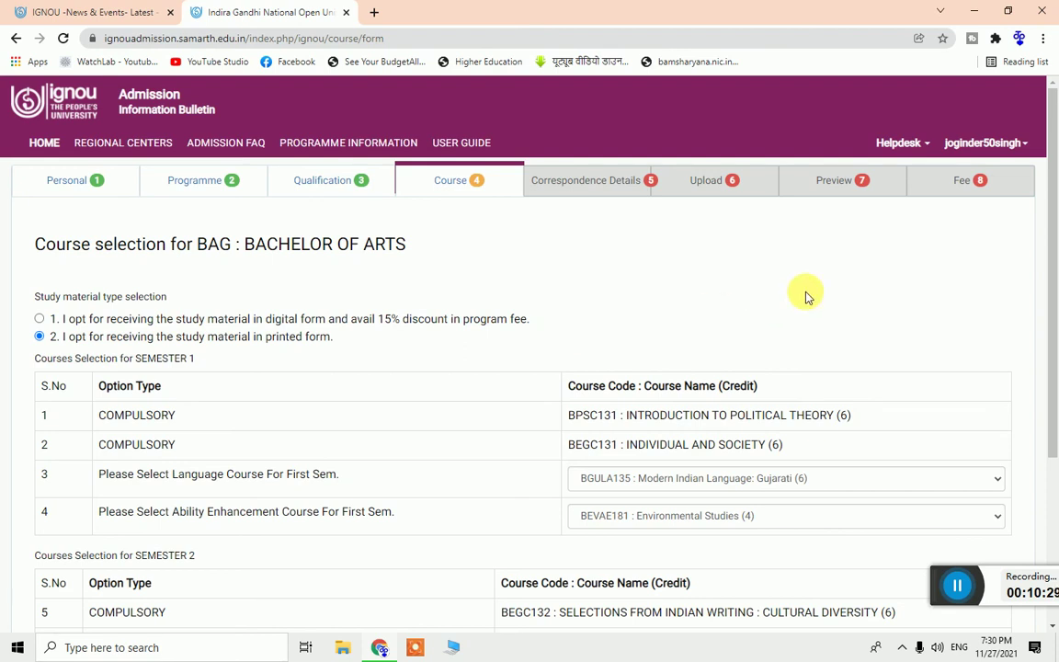
scroll(806, 296, down, 1)
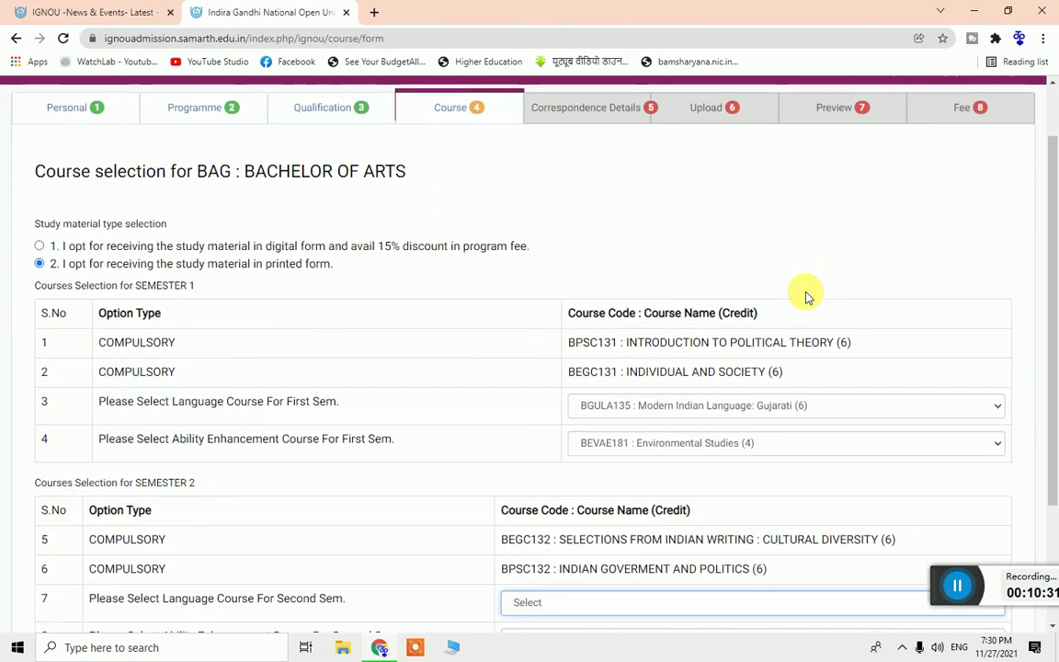